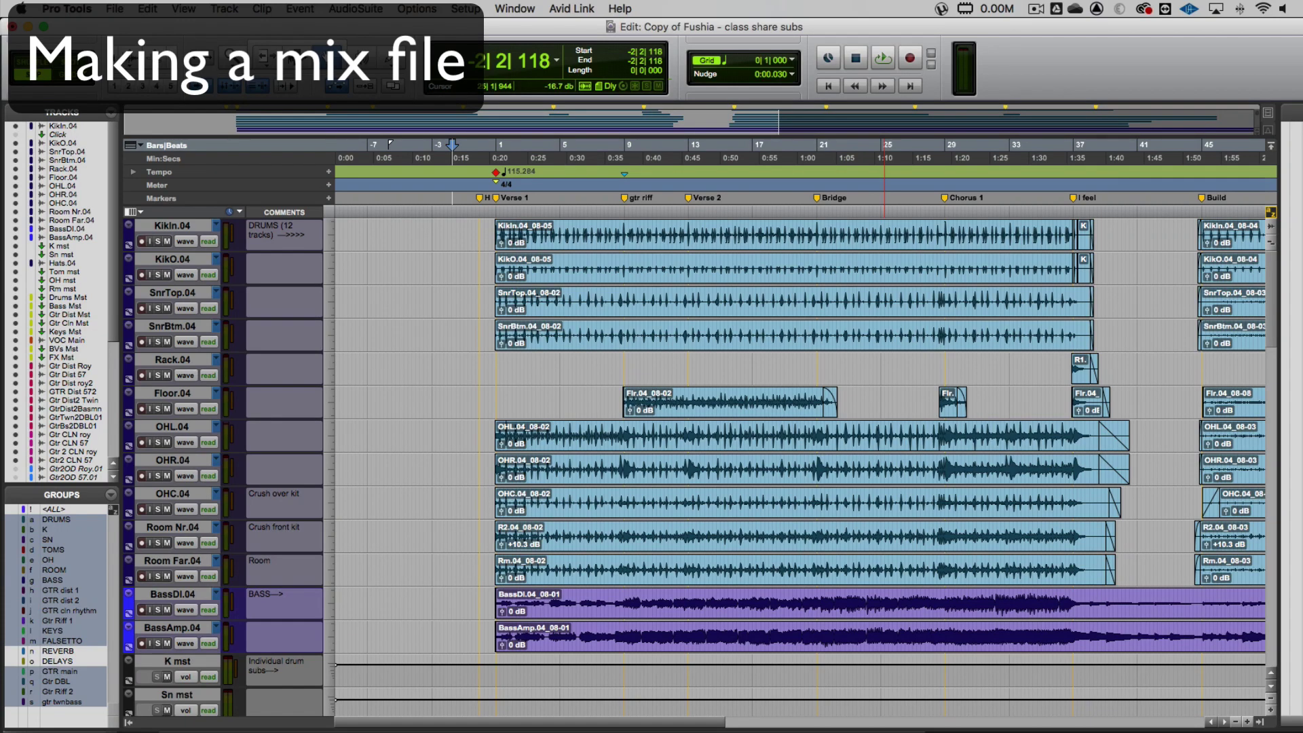
Step: Zoom out to the whole song and play the mix from a chosen point, checking the mixer view
{"action": "left_click_drag", "start_coordinate": [1268, 316], "coordinate": [1241, 646]}
{"action": "key", "text": "super+bracketleft"}
{"action": "key", "text": "super+bracketleft"}
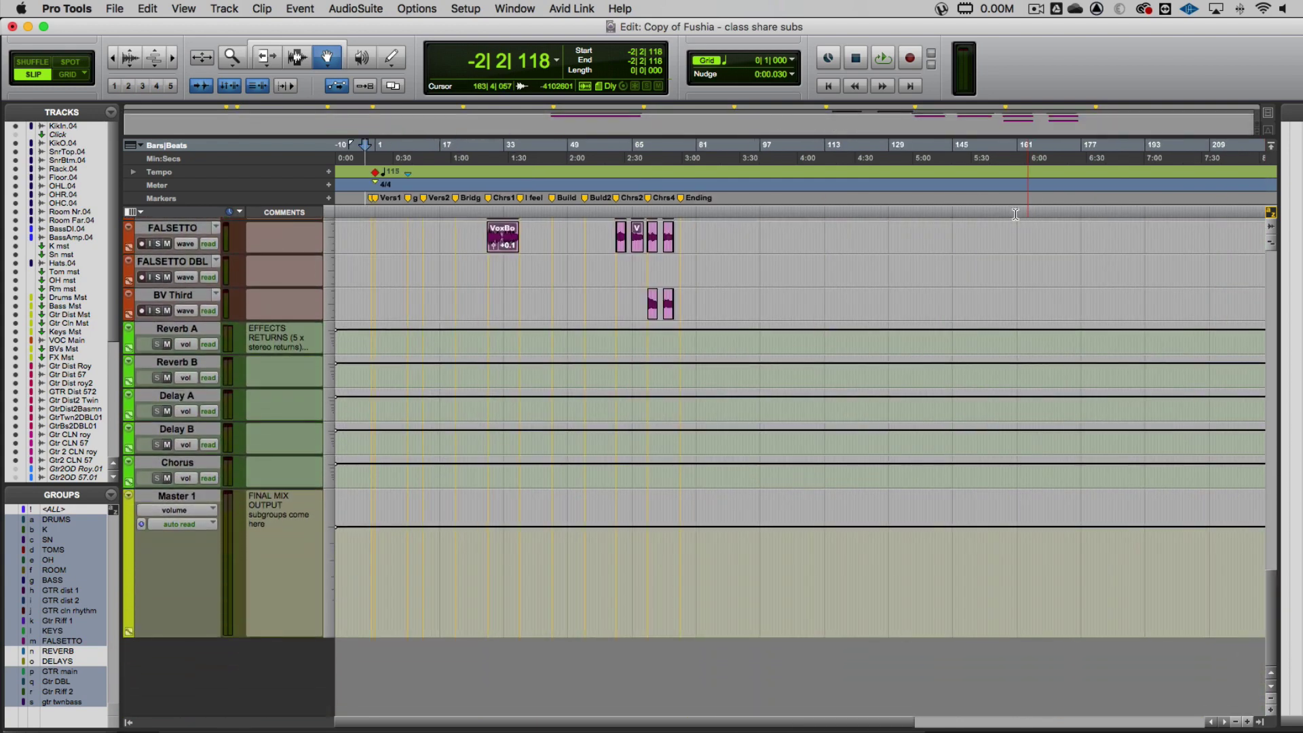
{"action": "left_click", "coordinate": [669, 204]}
{"action": "key", "text": "space"}
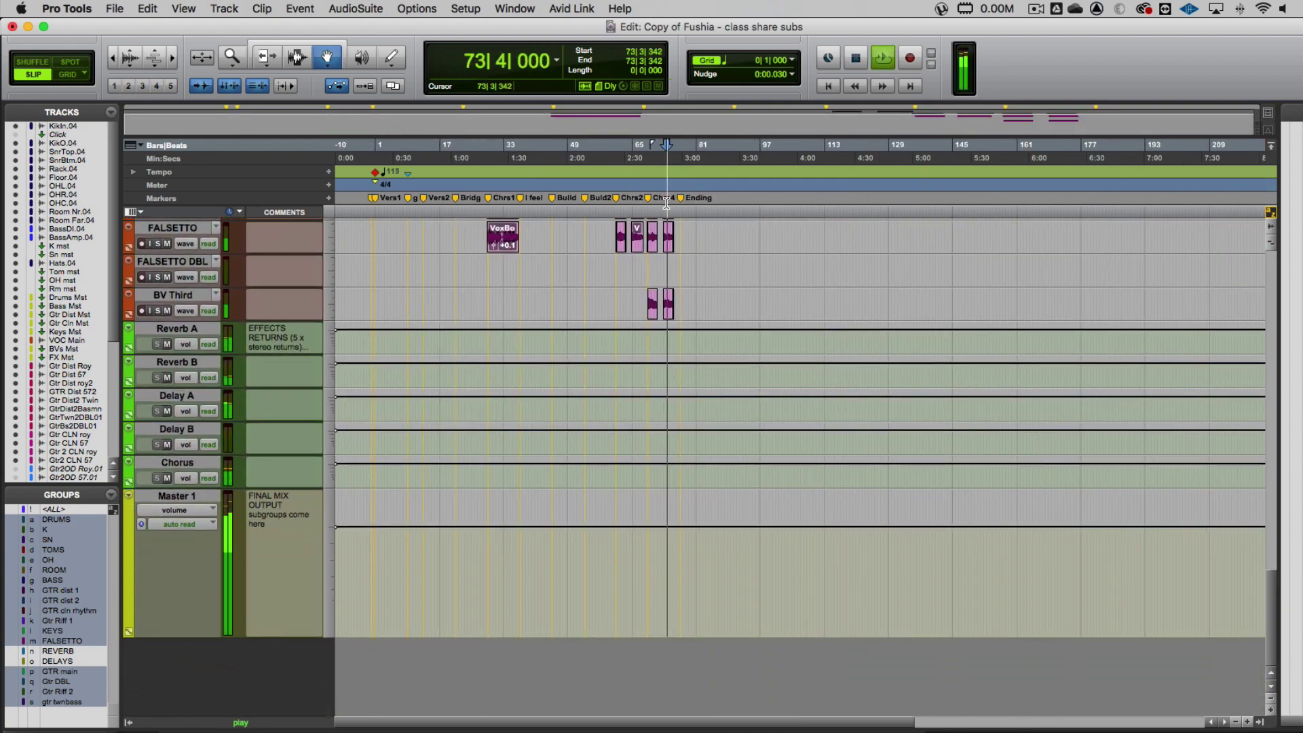
{"action": "key", "text": "super+equal"}
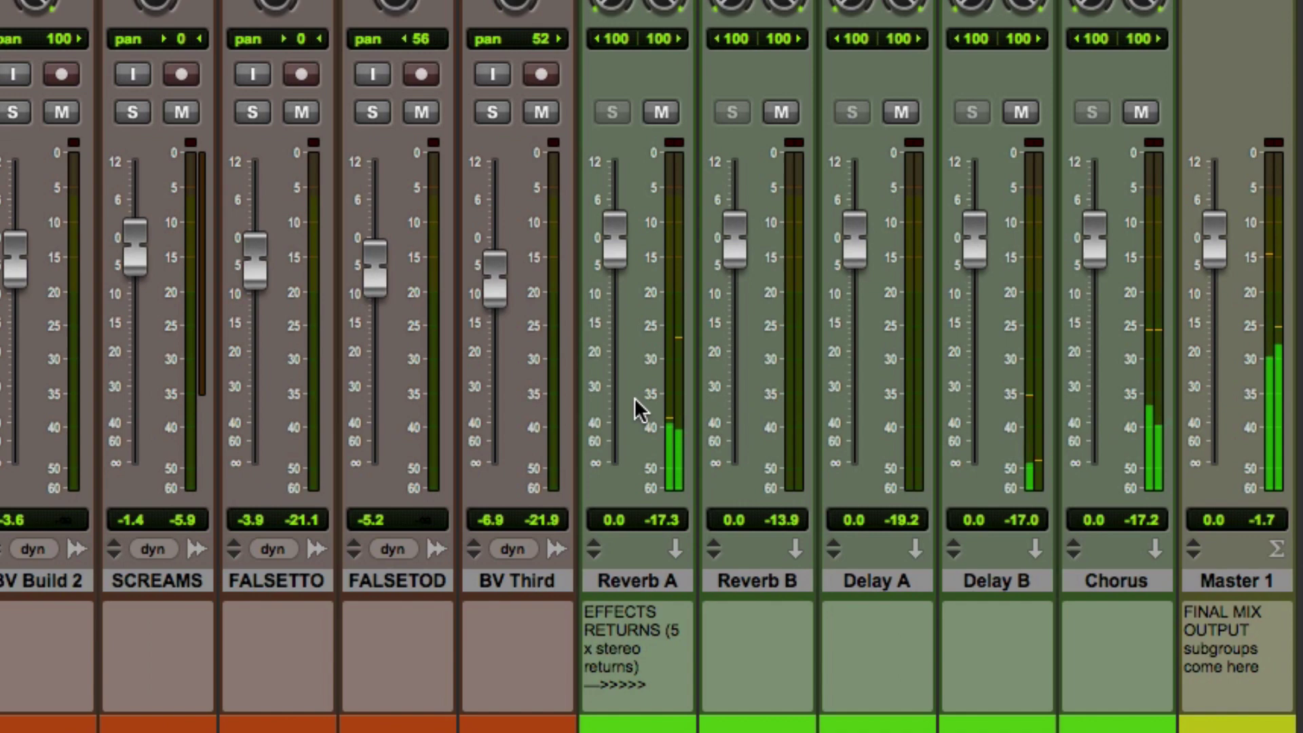
{"action": "key", "text": "super+equal"}
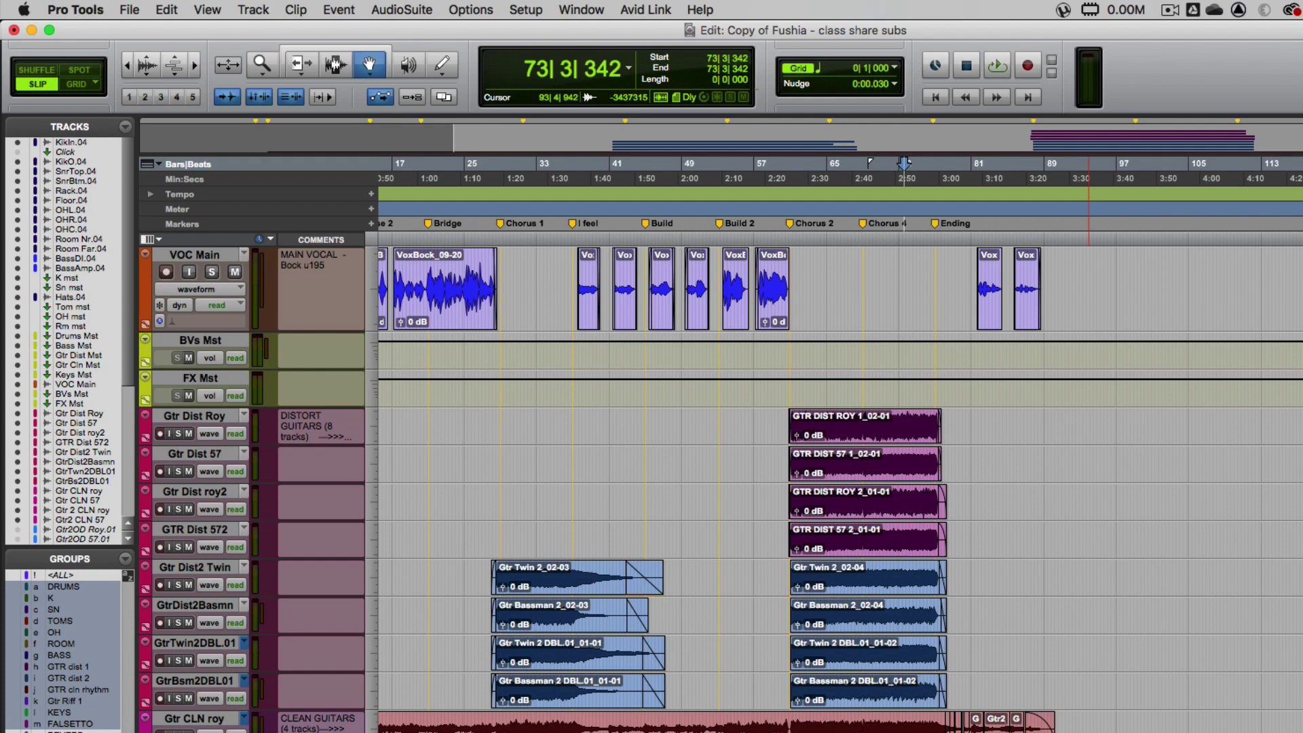
Step: Jump to the session start, view the intro and bring the Master 1 track into view
{"action": "key", "text": "Home"}
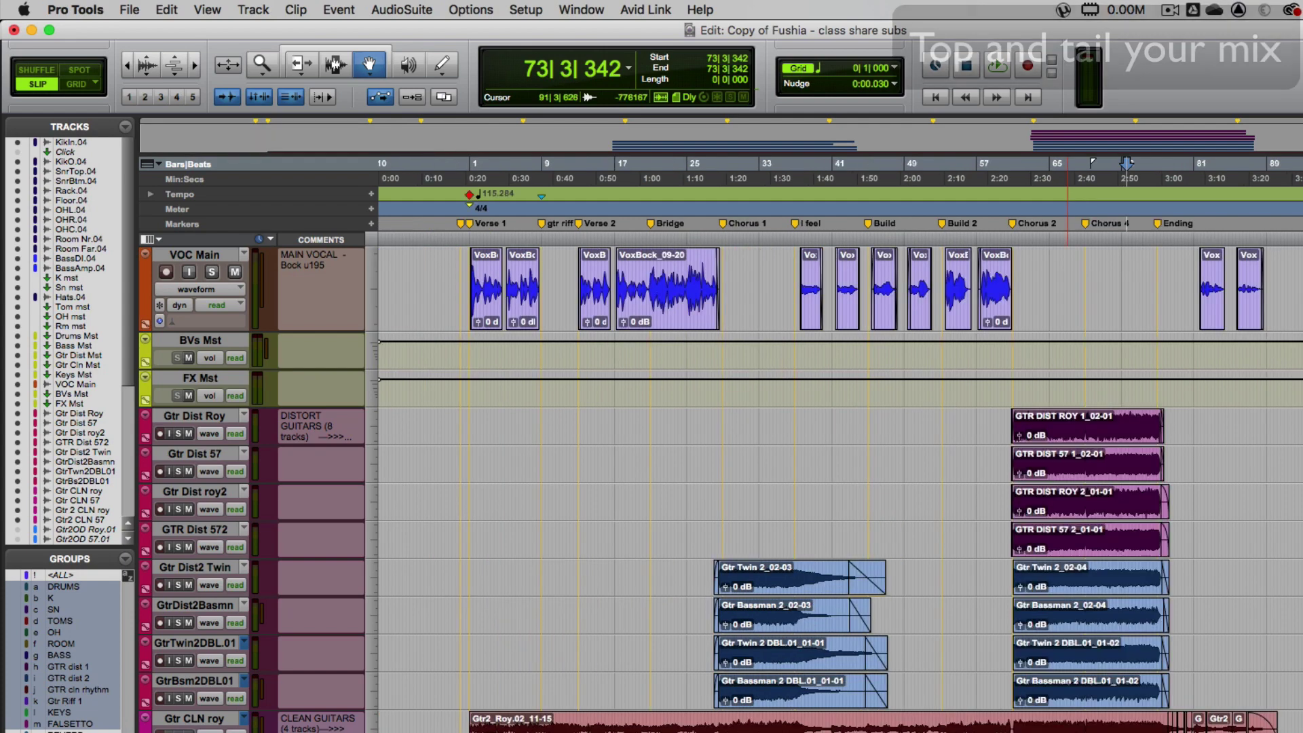
{"action": "scroll", "coordinate": [838, 428], "scroll_direction": "right", "scroll_amount": 8}
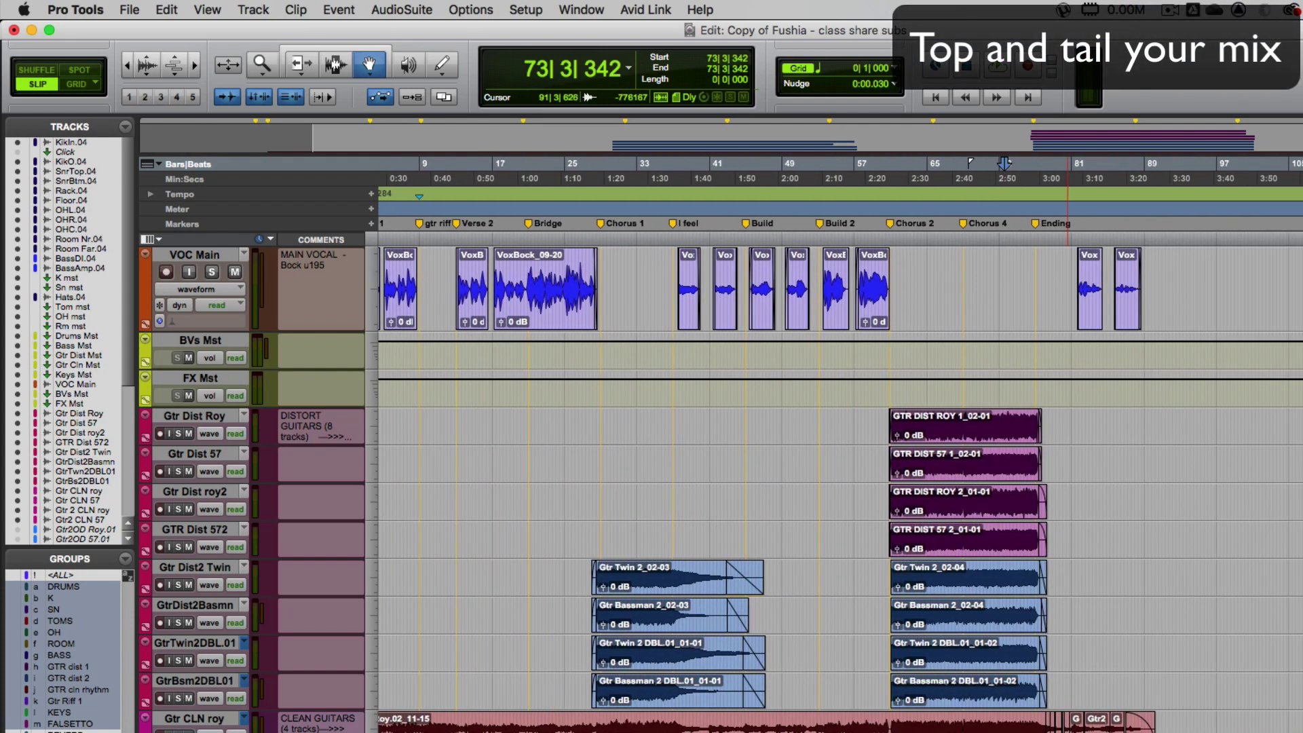
{"action": "scroll", "coordinate": [838, 428], "scroll_direction": "left", "scroll_amount": 8}
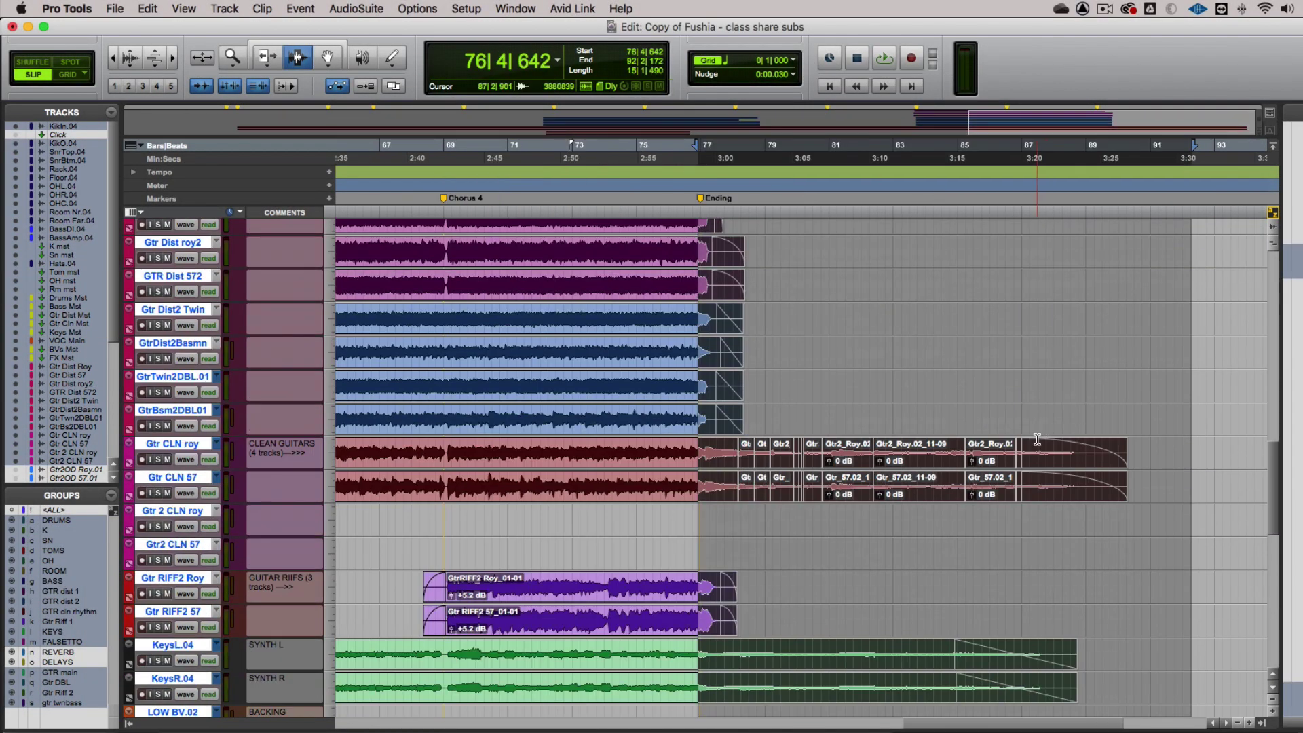
{"action": "scroll", "coordinate": [1037, 440], "scroll_direction": "down", "scroll_amount": 5}
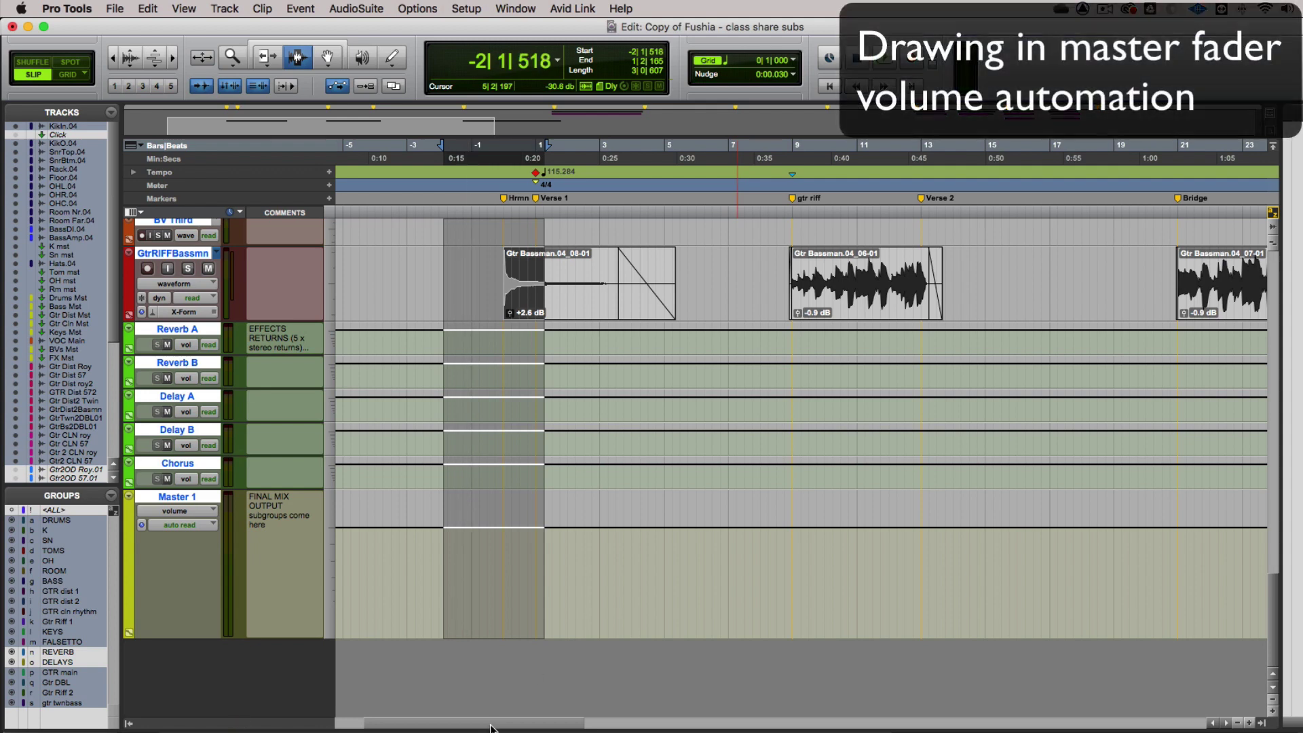
Step: With the Grabber, ramp Master 1 volume from -∞ up to full level just before Verse 1
{"action": "left_click", "coordinate": [426, 597]}
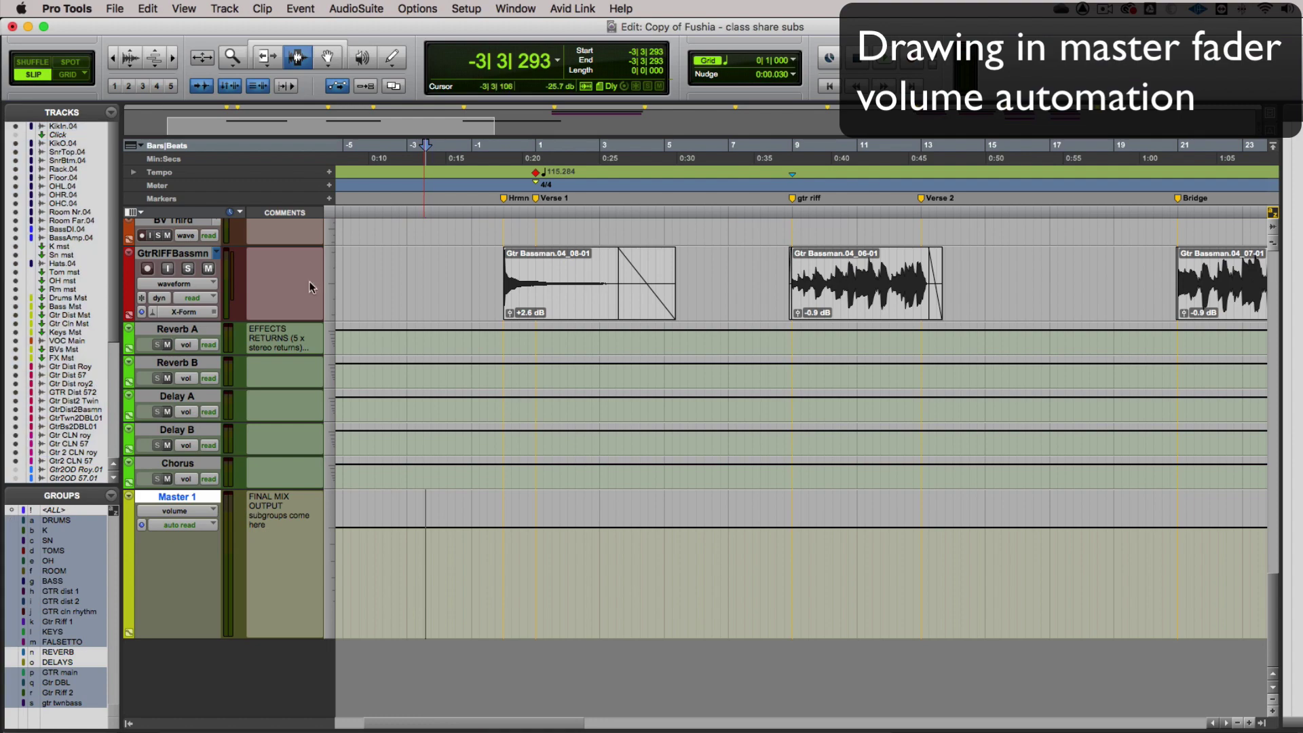
{"action": "left_click", "coordinate": [328, 57]}
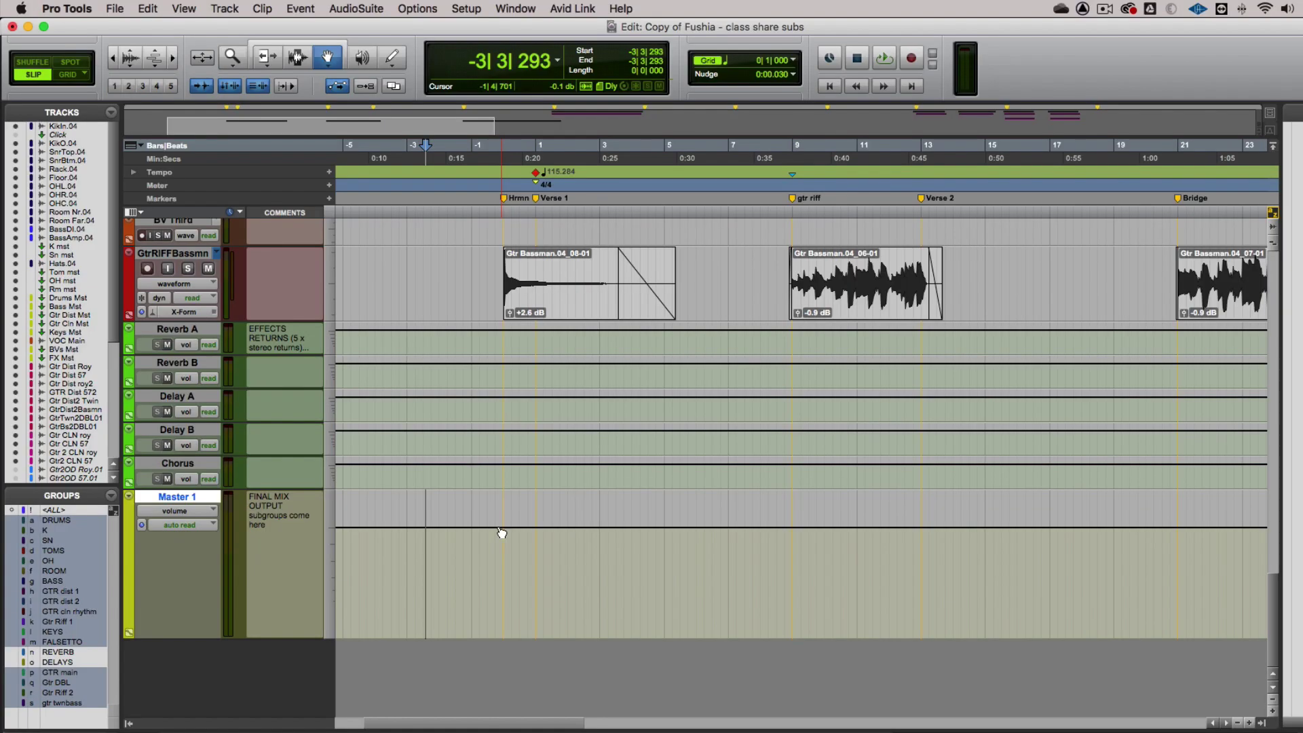
{"action": "left_click", "coordinate": [500, 529]}
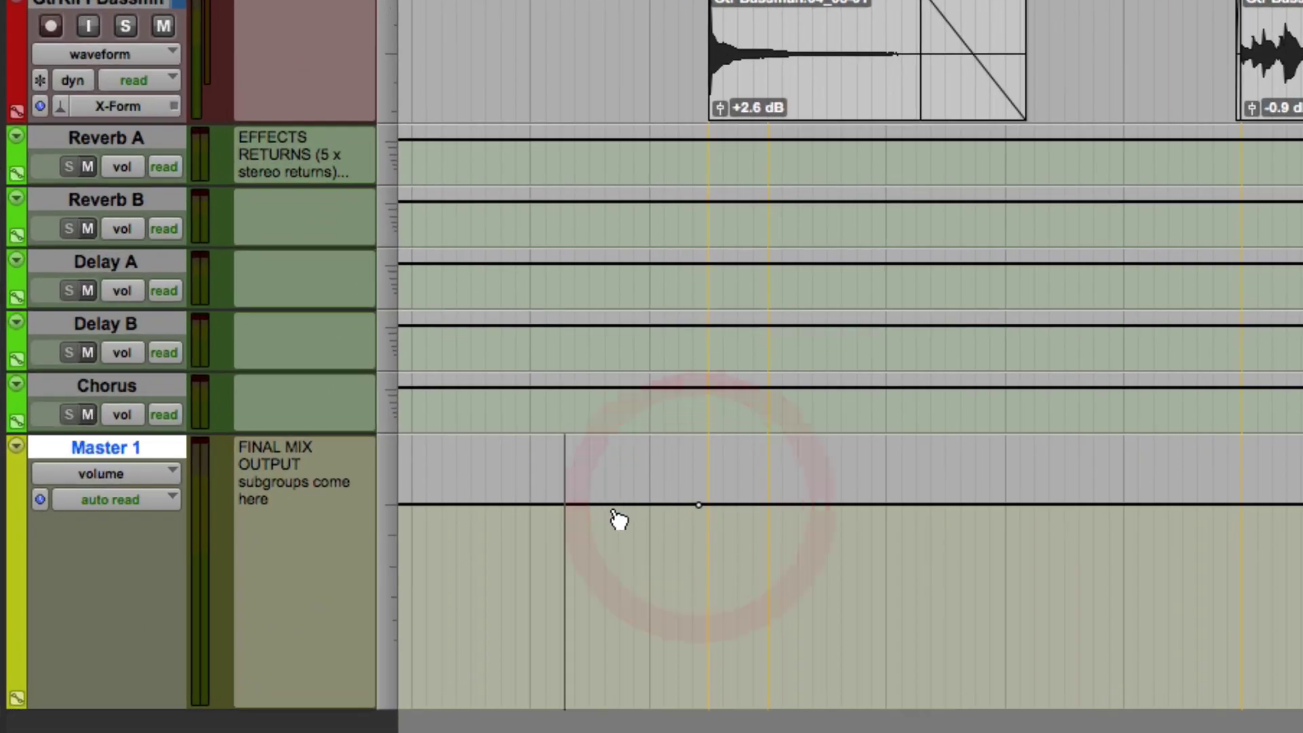
{"action": "left_click_drag", "start_coordinate": [638, 512], "coordinate": [700, 698]}
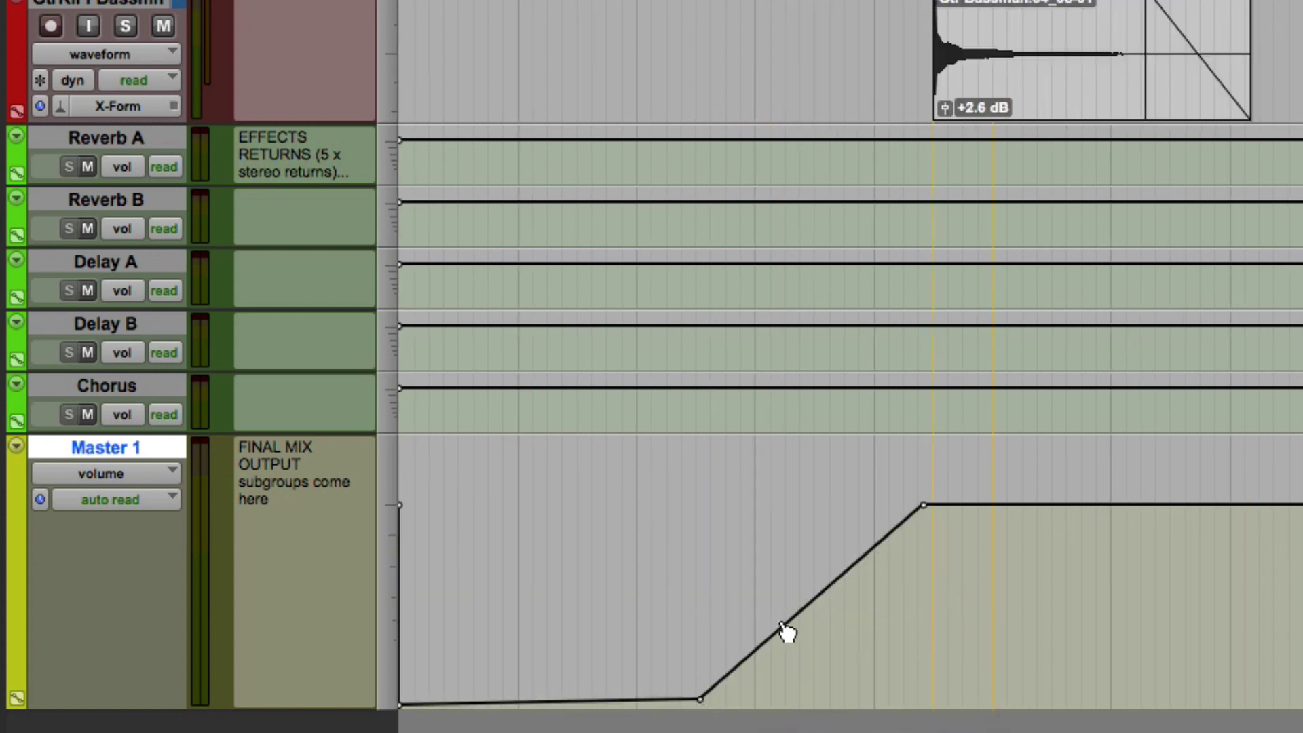
{"action": "left_click_drag", "start_coordinate": [785, 626], "coordinate": [767, 565]}
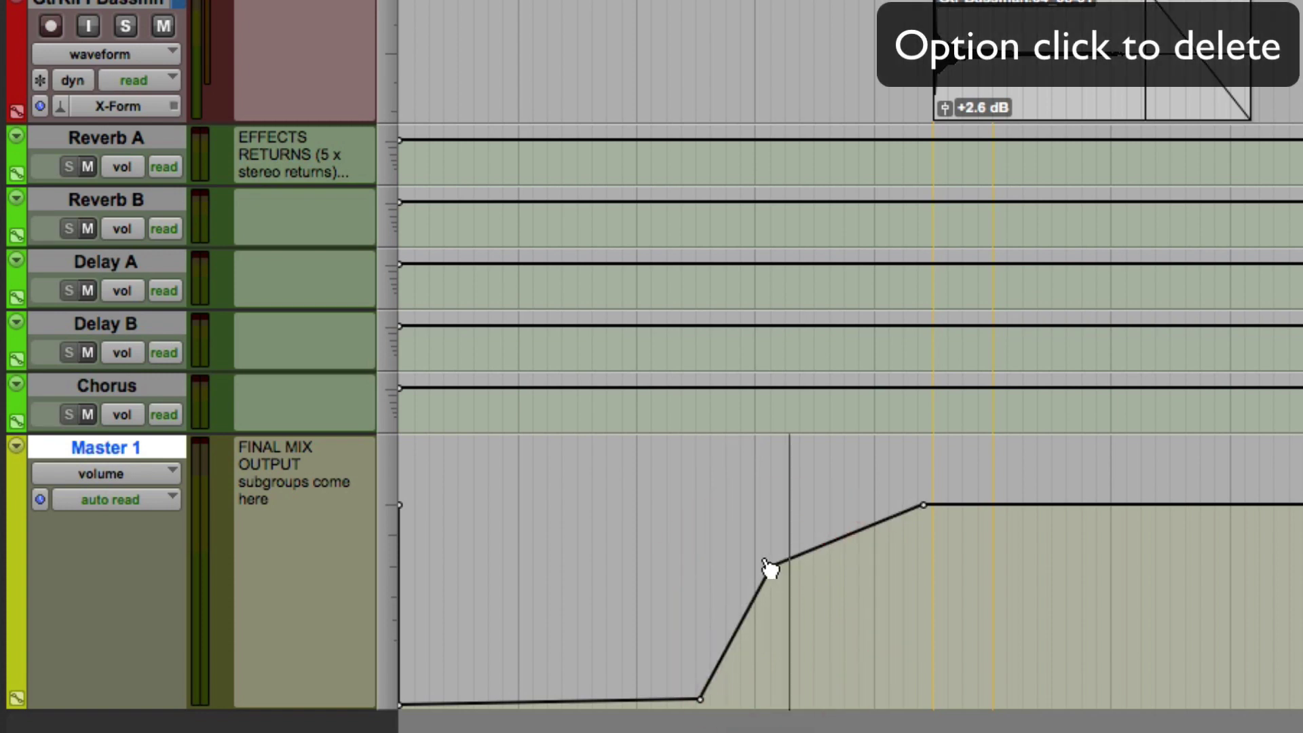
{"action": "key", "text": "alt"}
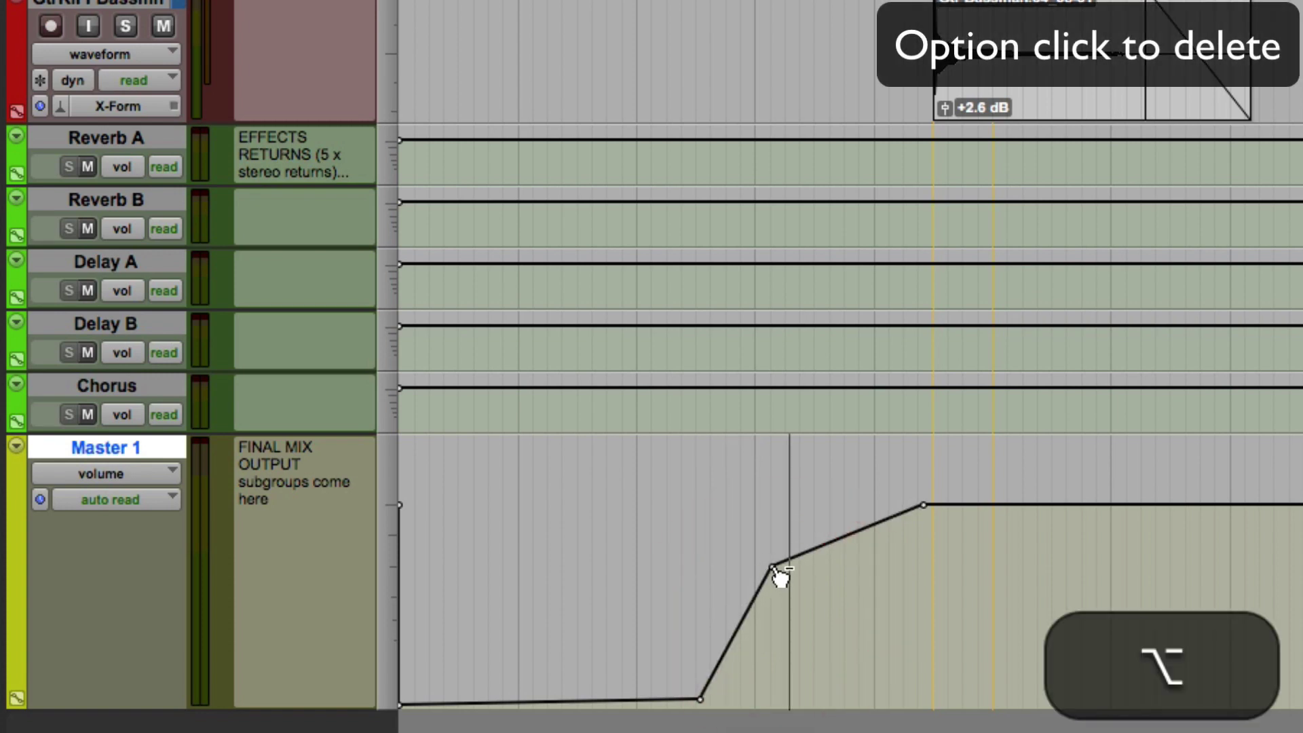
{"action": "left_click", "coordinate": [773, 566], "text": "alt"}
{"action": "left_click_drag", "start_coordinate": [702, 699], "coordinate": [896, 704]}
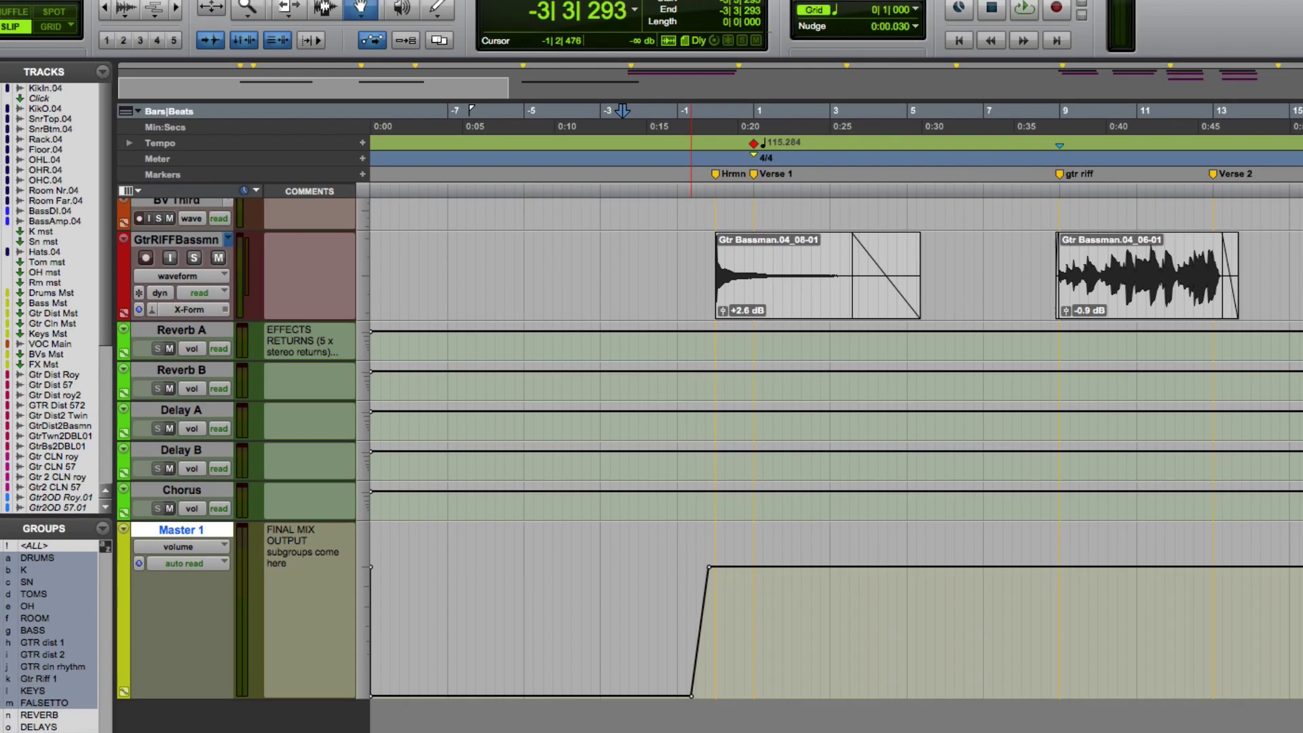
Step: Add Master 1 volume points near the Ending marker, pull the last to -∞ and shape the fade-out
{"action": "scroll", "coordinate": [835, 407], "scroll_direction": "right", "scroll_amount": 10}
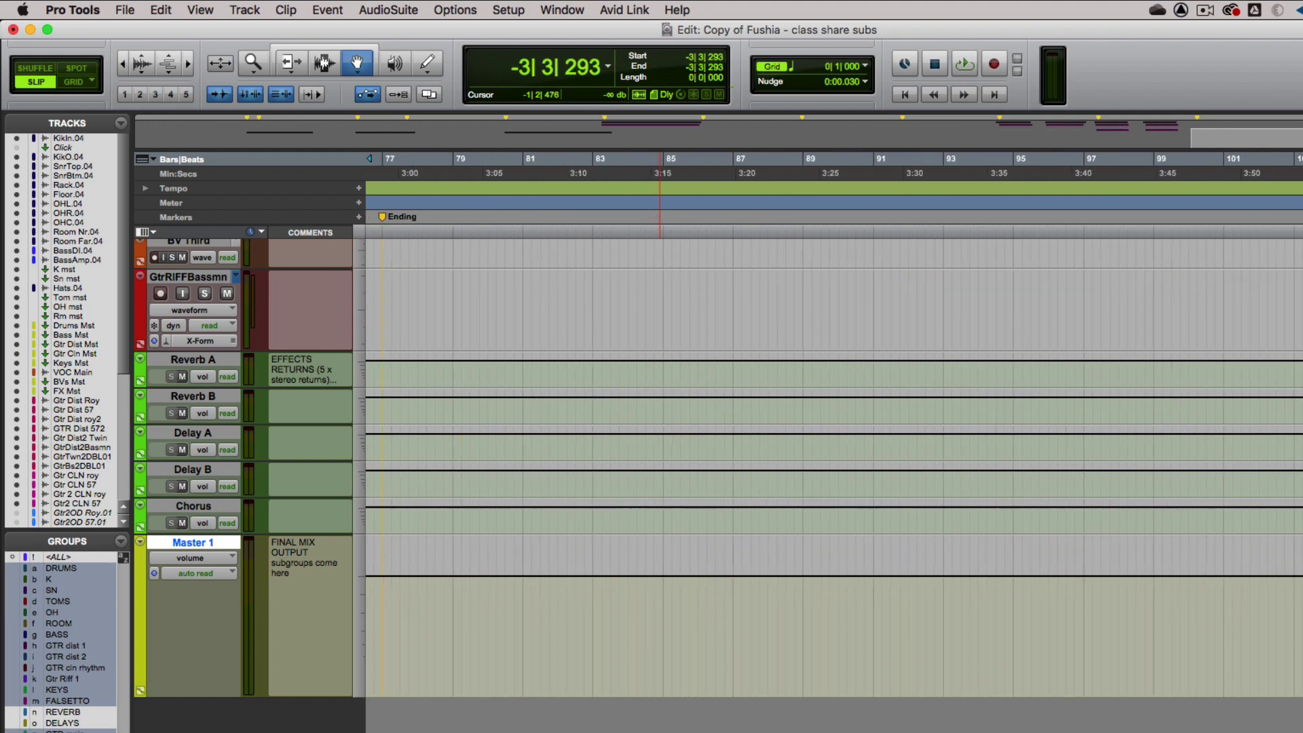
{"action": "scroll", "coordinate": [1045, 582], "scroll_direction": "right", "scroll_amount": 3}
{"action": "left_click", "coordinate": [1042, 577]}
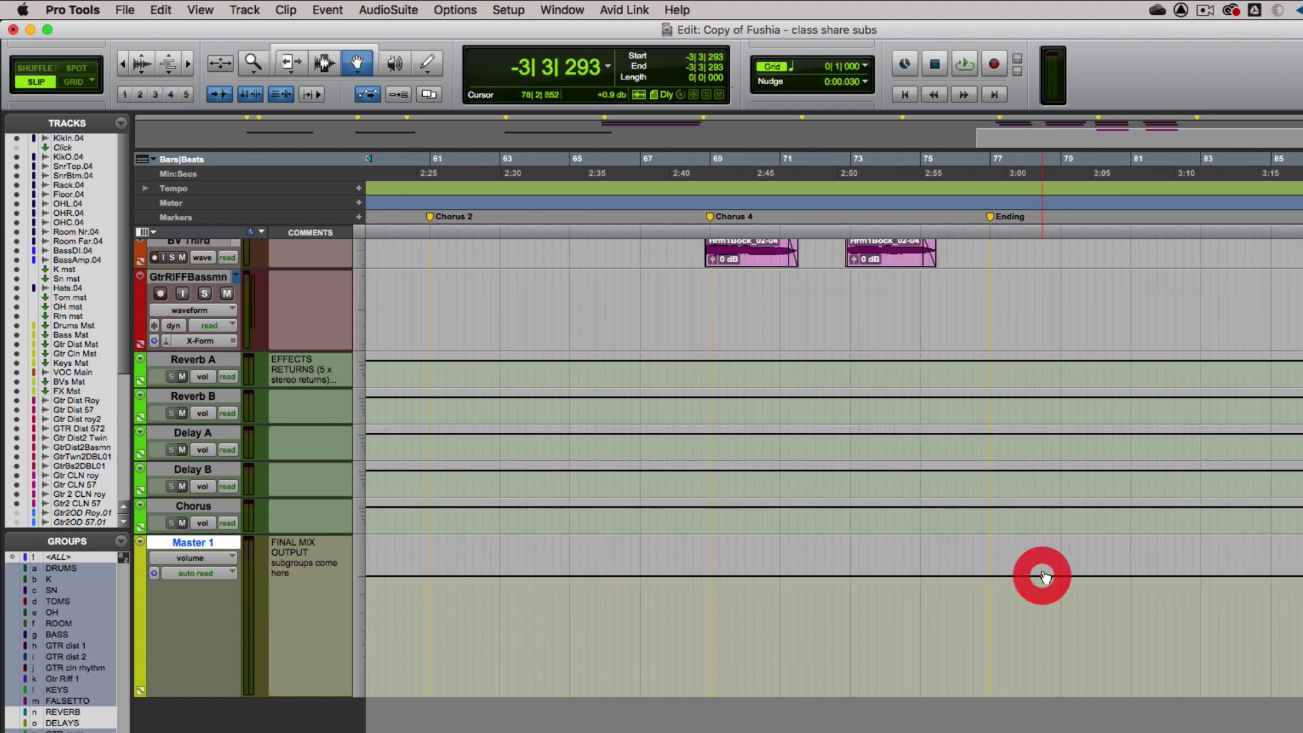
{"action": "left_click", "coordinate": [1130, 576]}
{"action": "left_click_drag", "start_coordinate": [1241, 576], "coordinate": [1241, 694]}
{"action": "key", "text": "super+bracketleft"}
{"action": "left_click_drag", "start_coordinate": [1073, 615], "coordinate": [1076, 618]}
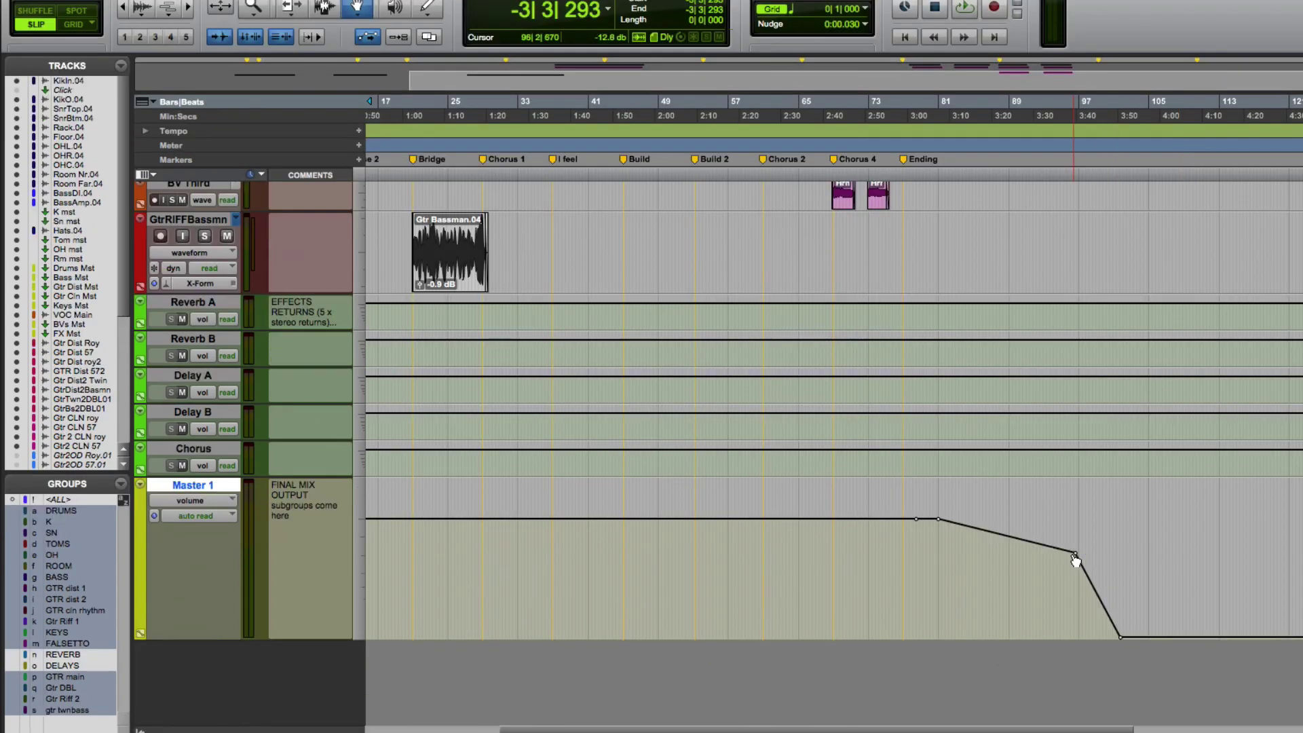
{"action": "left_click_drag", "start_coordinate": [1079, 561], "coordinate": [1005, 567]}
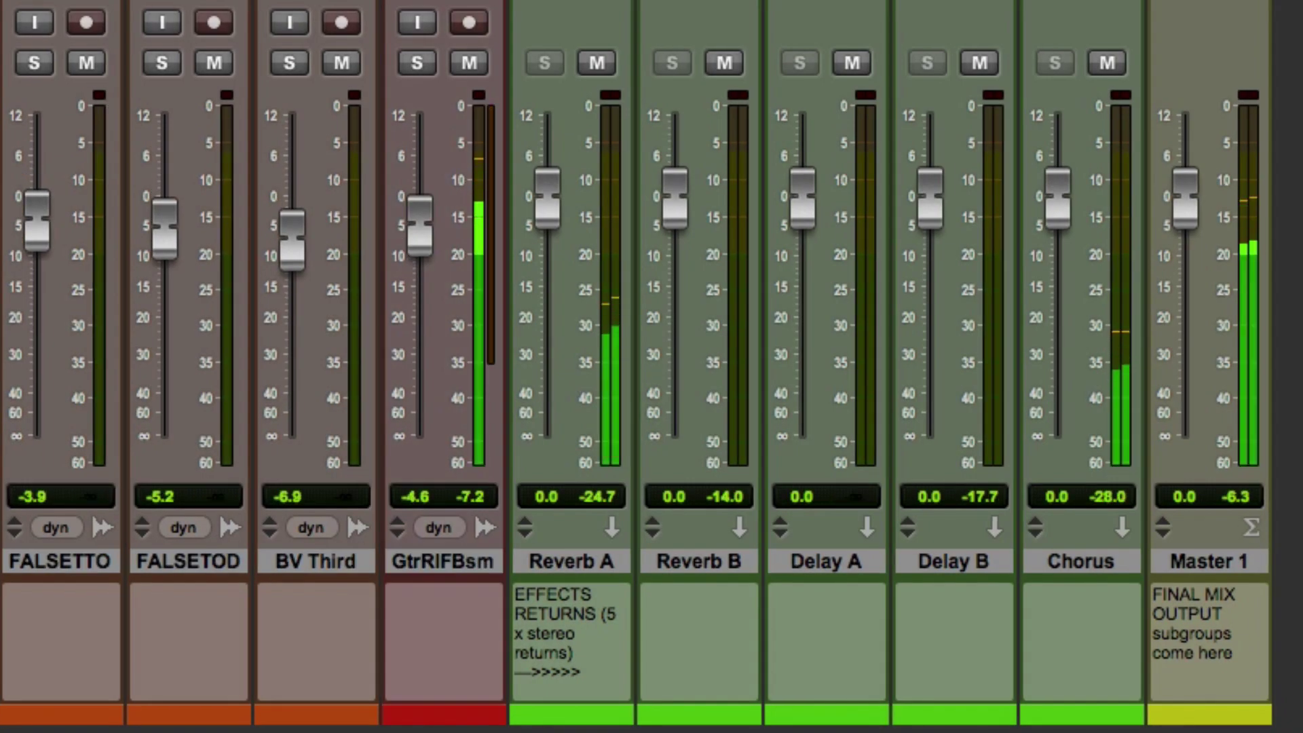
{"action": "left_click_drag", "start_coordinate": [1181, 199], "coordinate": [1178, 207]}
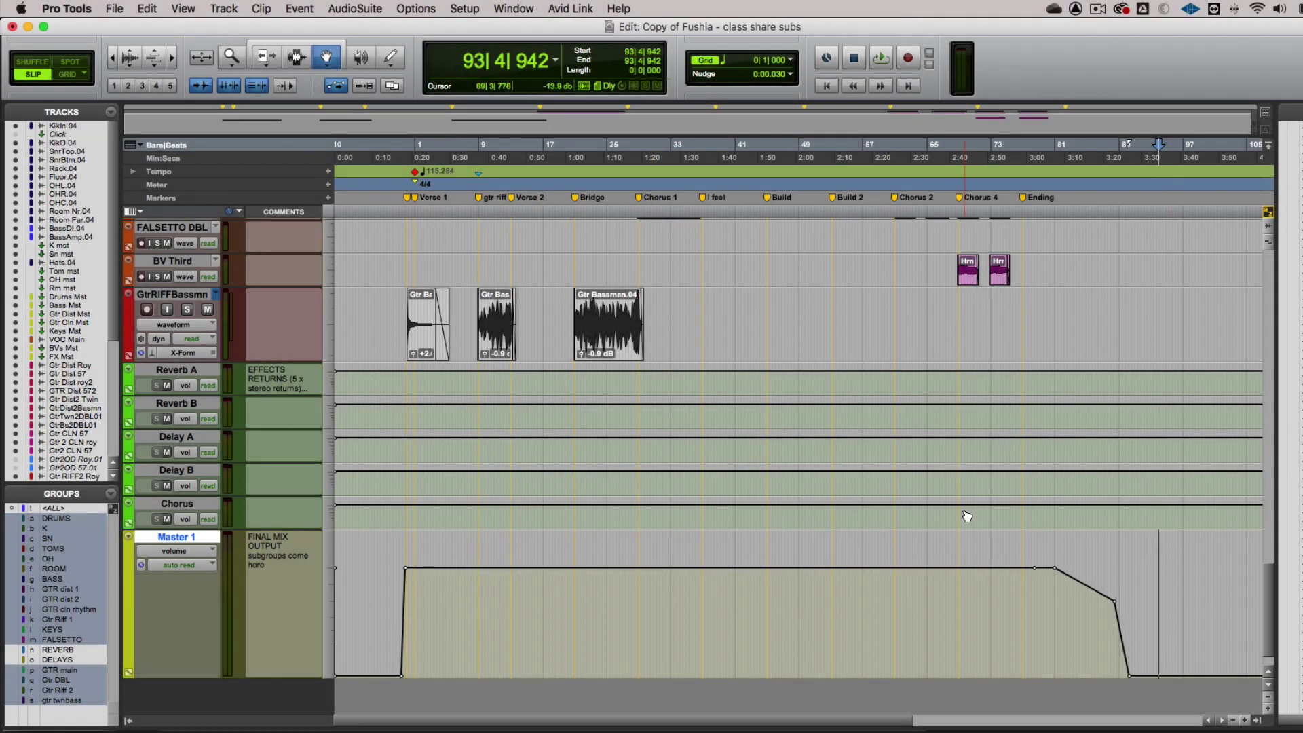
Step: Select a Master 1 range spanning both fades and extend its start to -1|2|457
{"action": "left_click", "coordinate": [296, 58]}
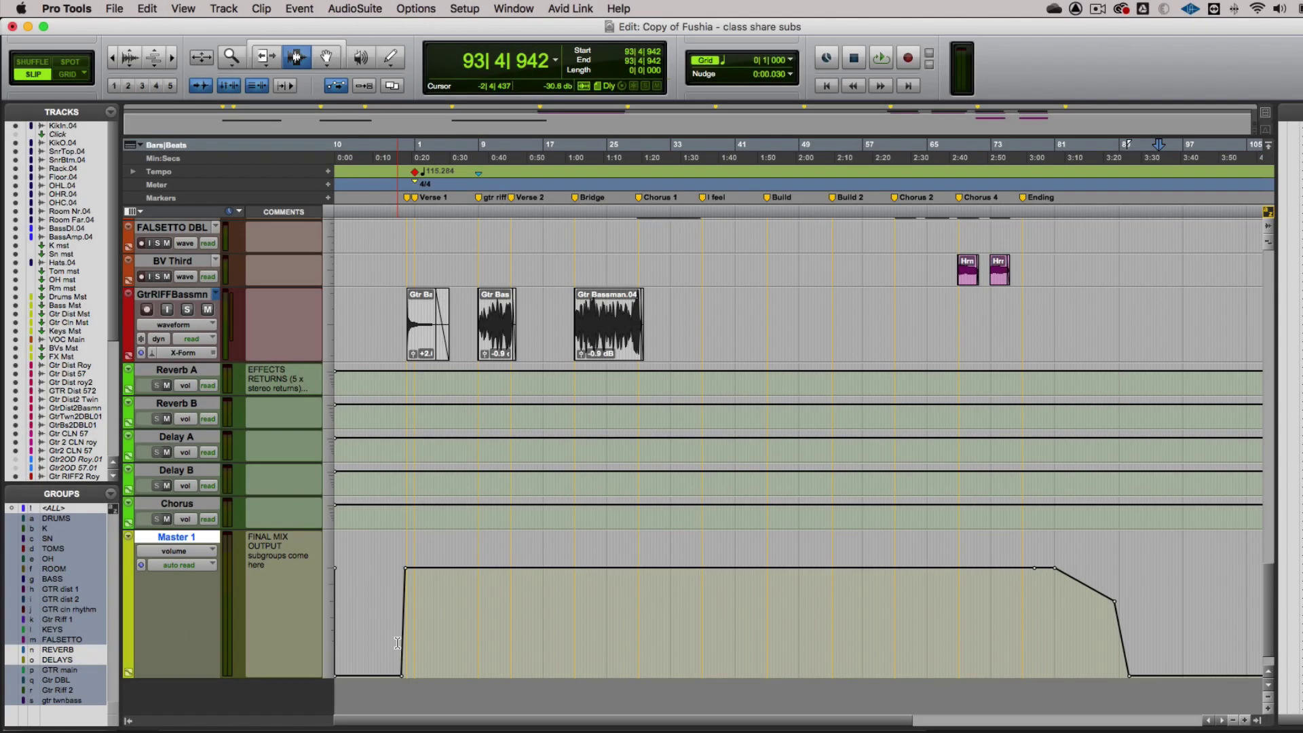
{"action": "left_click_drag", "start_coordinate": [398, 645], "coordinate": [1130, 671]}
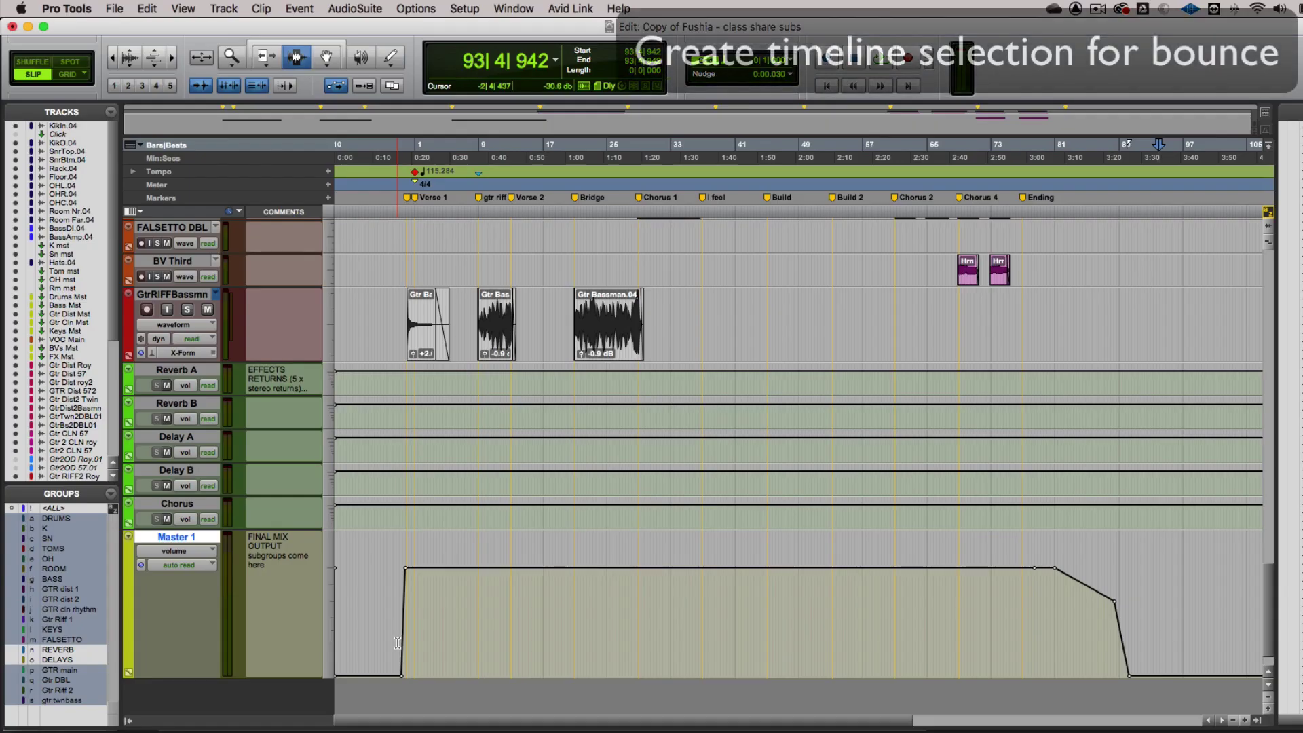
{"action": "left_click_drag", "start_coordinate": [399, 641], "coordinate": [1130, 671]}
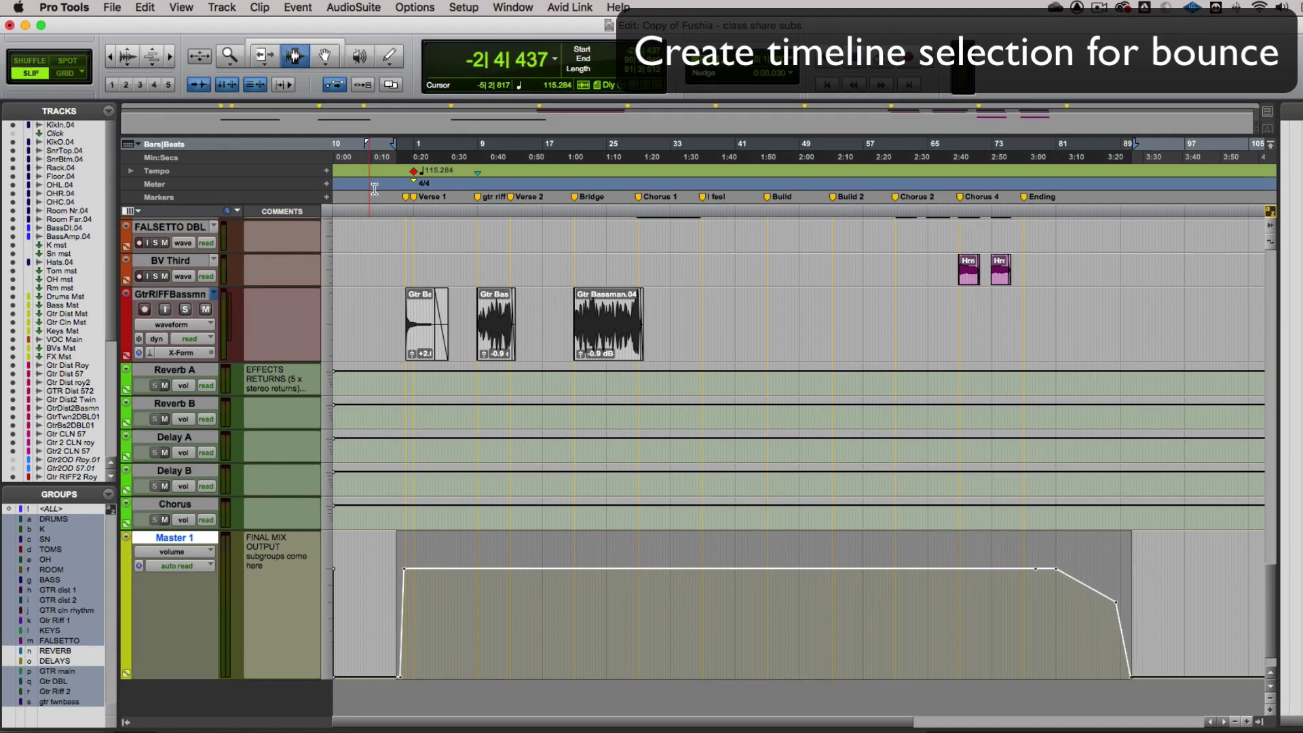
{"action": "key", "text": "t"}
{"action": "key", "text": "t"}
{"action": "key", "text": "t"}
{"action": "key", "text": "t"}
{"action": "key", "text": "t"}
{"action": "key", "text": "t"}
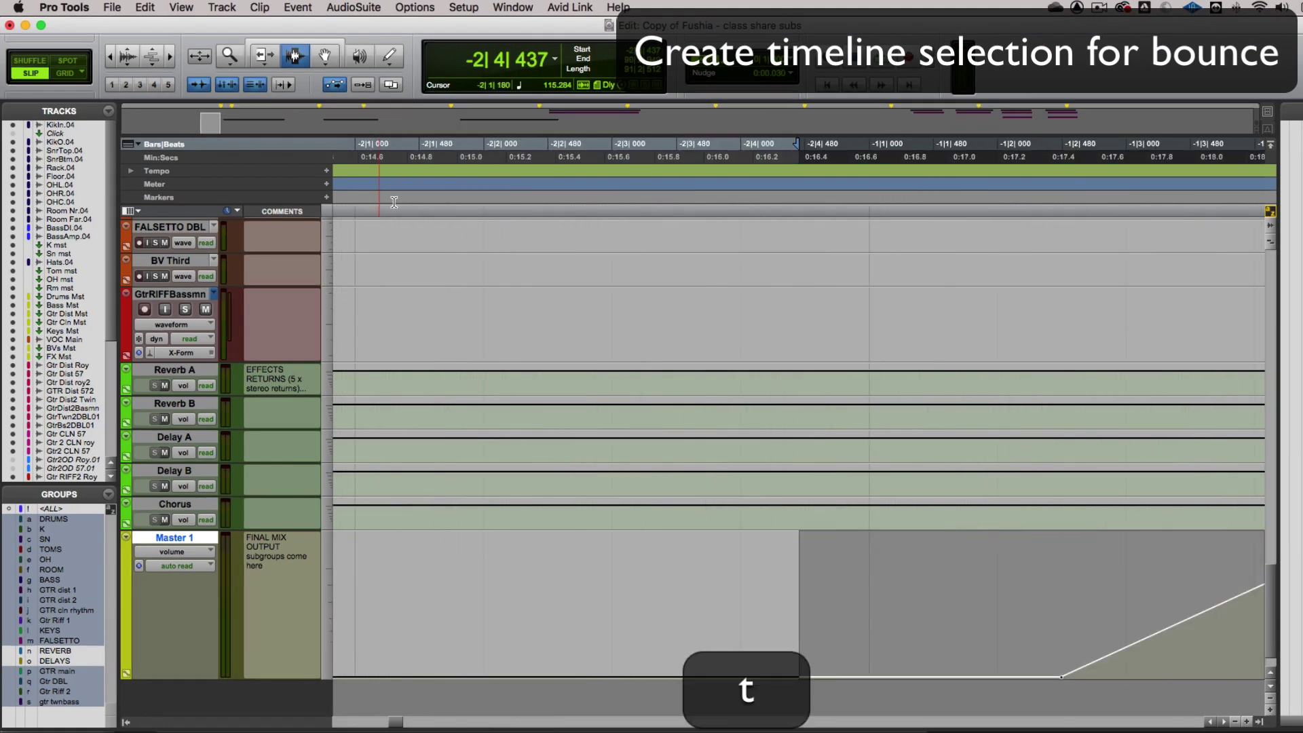
{"action": "left_click_drag", "start_coordinate": [831, 597], "coordinate": [1059, 614]}
{"action": "key", "text": "r"}
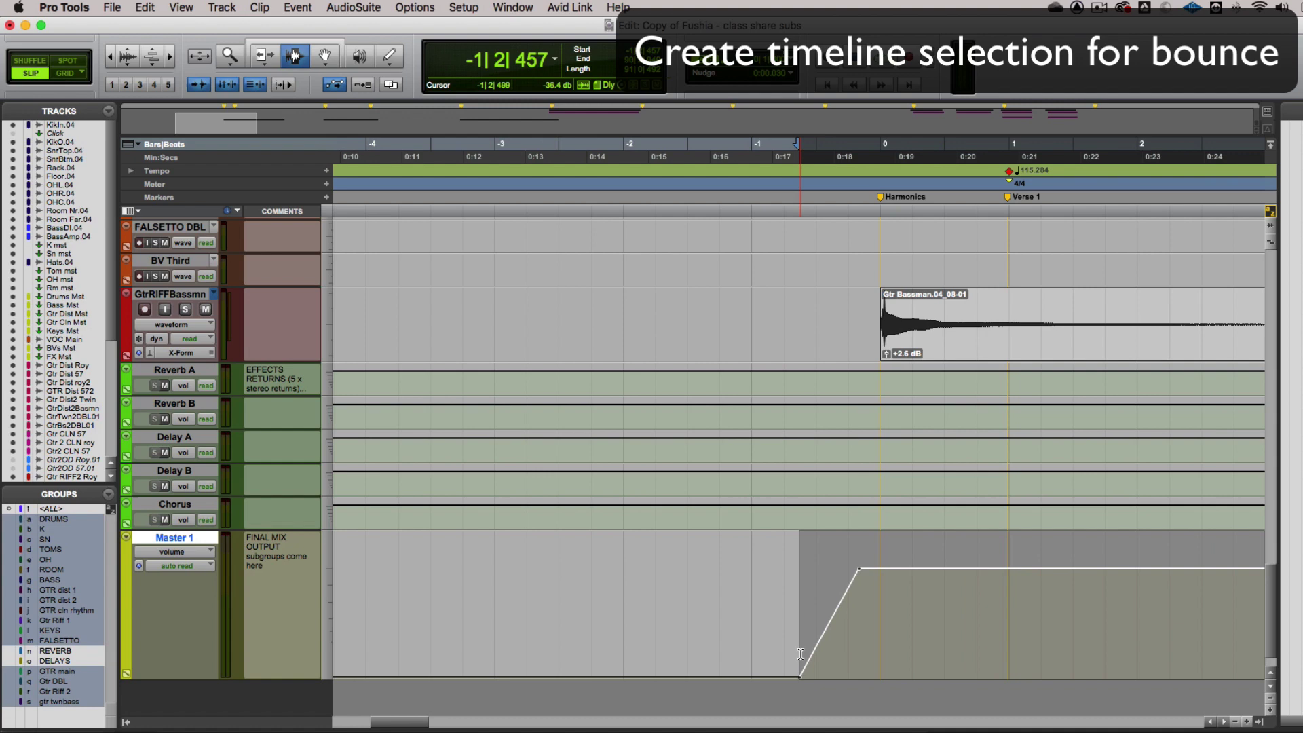
Step: Pull the selection end back to 90|2|237 at the fade-out's end and zoom out
{"action": "key", "text": "Right"}
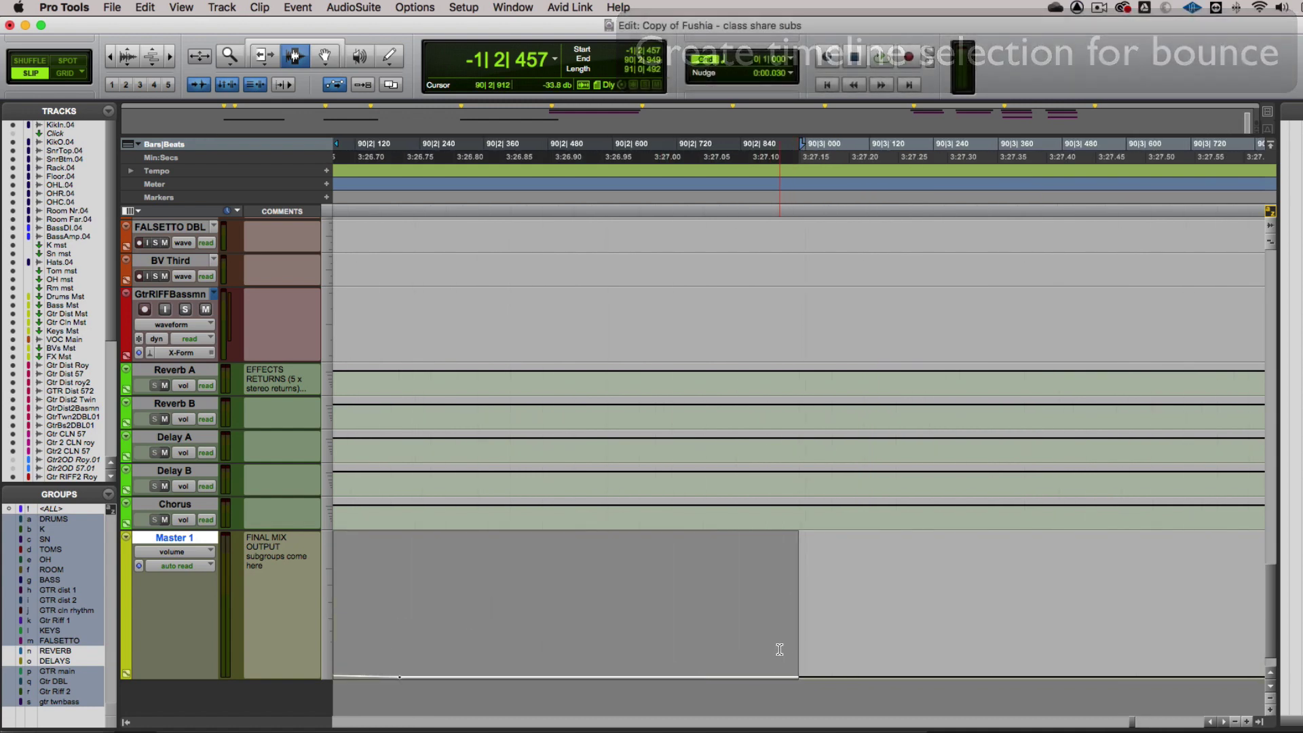
{"action": "left_click_drag", "start_coordinate": [782, 650], "coordinate": [678, 638]}
{"action": "key", "text": "r"}
{"action": "key", "text": "Left"}
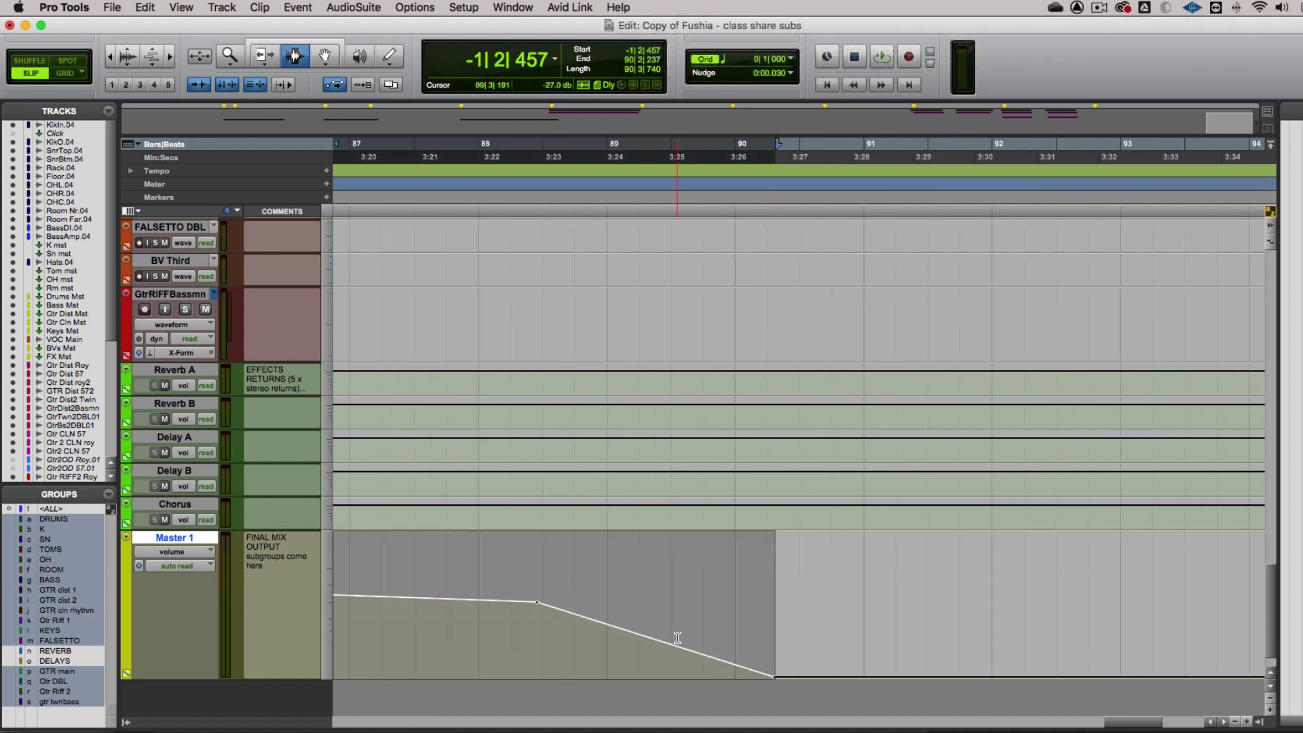
{"action": "key", "text": "r"}
{"action": "key", "text": "r"}
{"action": "key", "text": "r"}
{"action": "key", "text": "r"}
{"action": "key", "text": "r"}
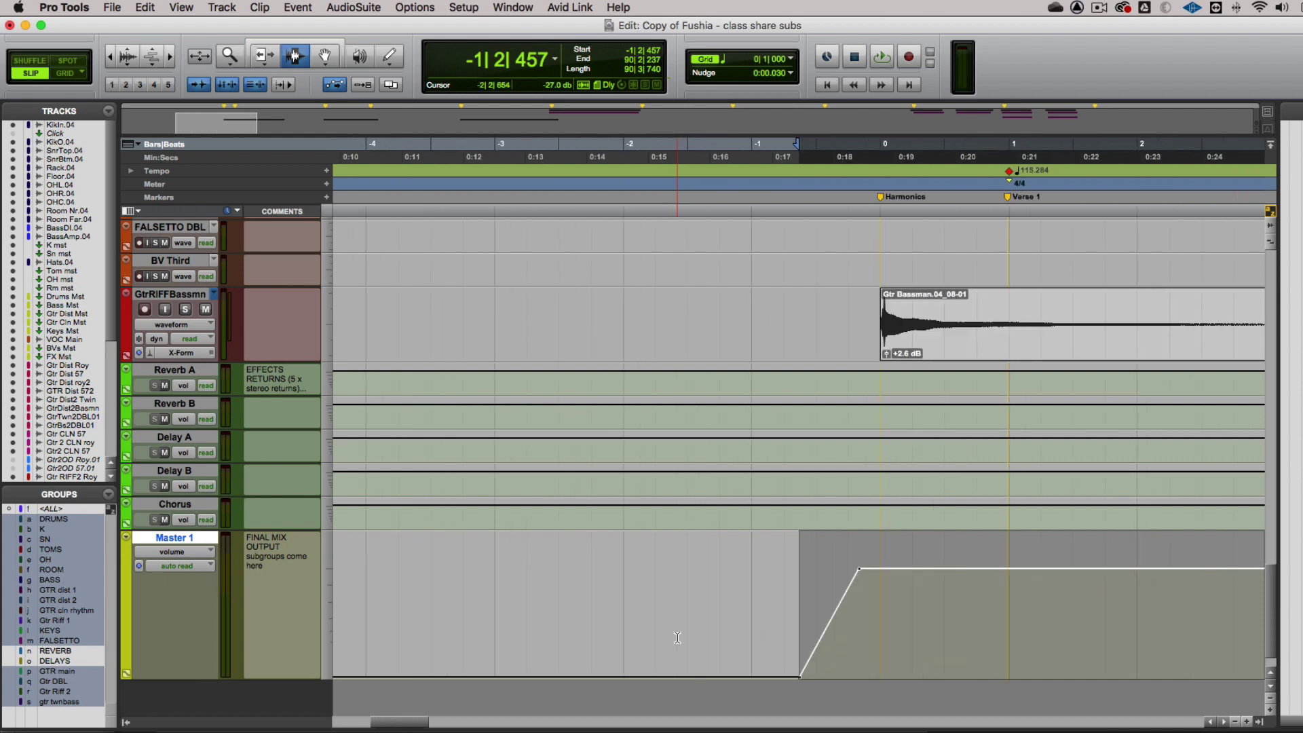
{"action": "key", "text": "r"}
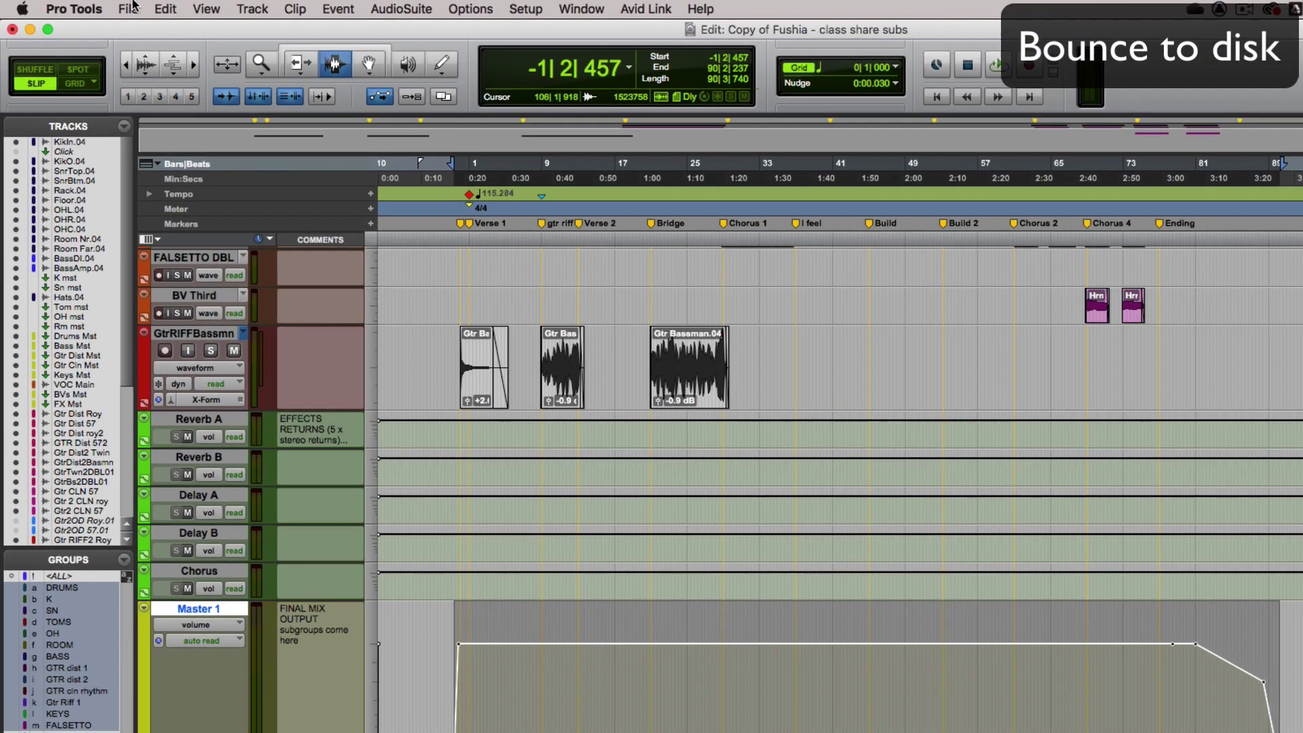
Step: Open File > Bounce to > Disk, showing Main Outputs 1-2 stereo, interleaved 24 Bit WAV
{"action": "left_click", "coordinate": [133, 6]}
{"action": "mouse_move", "coordinate": [151, 265]}
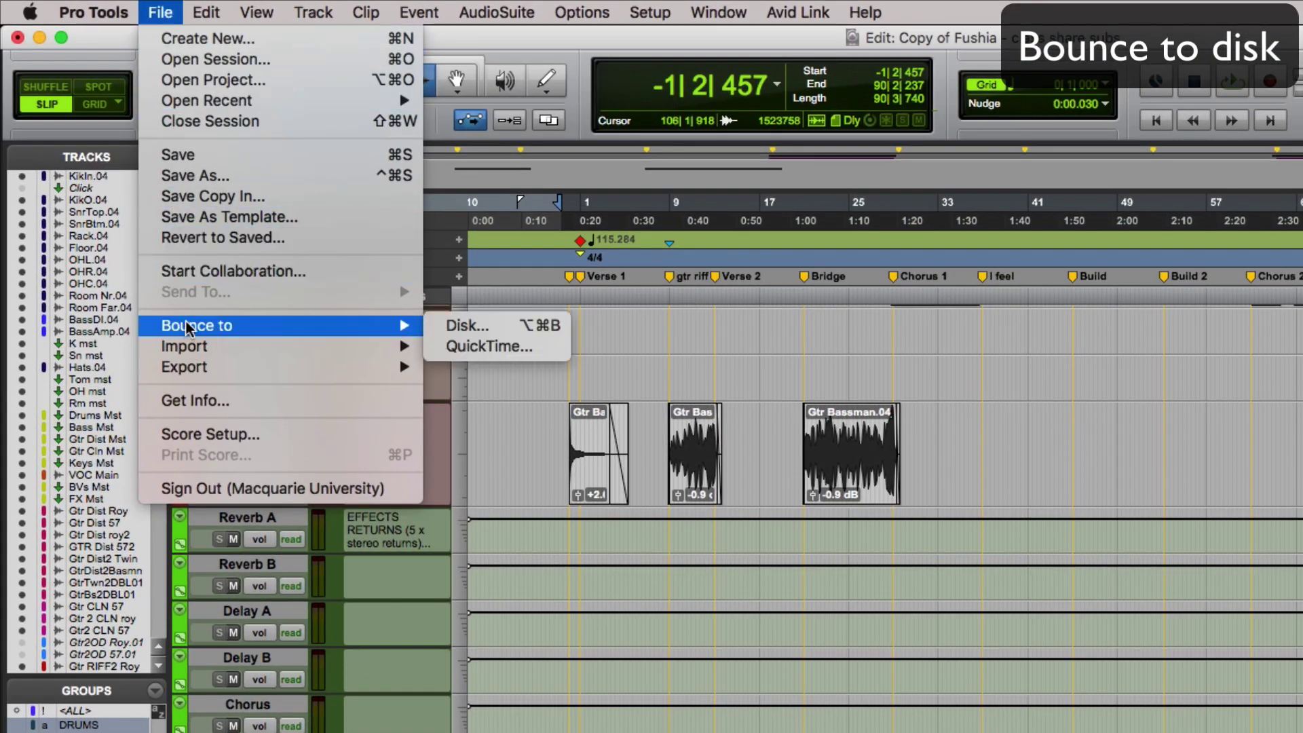
{"action": "left_click", "coordinate": [439, 329]}
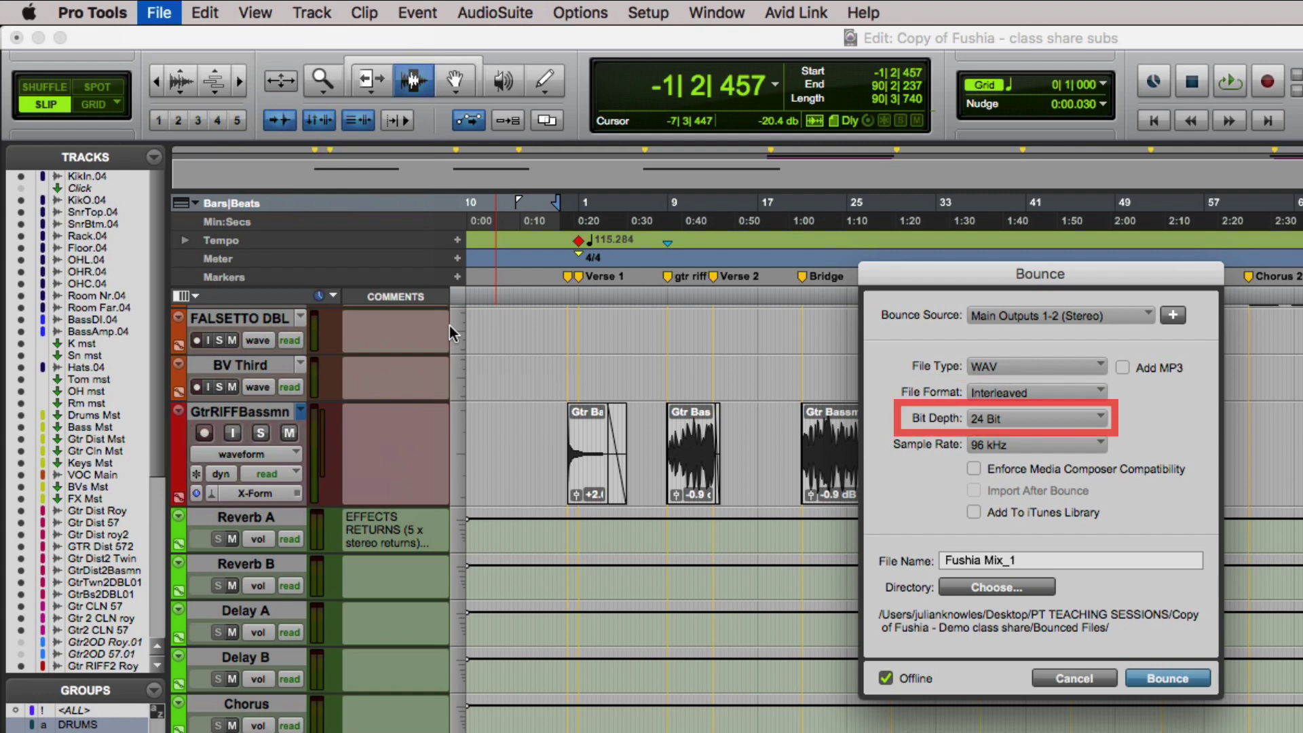
Step: Set the bounce to 48 kHz, name it 'Fushia Mix_Final', enable Offline and run it
{"action": "left_click", "coordinate": [1068, 442]}
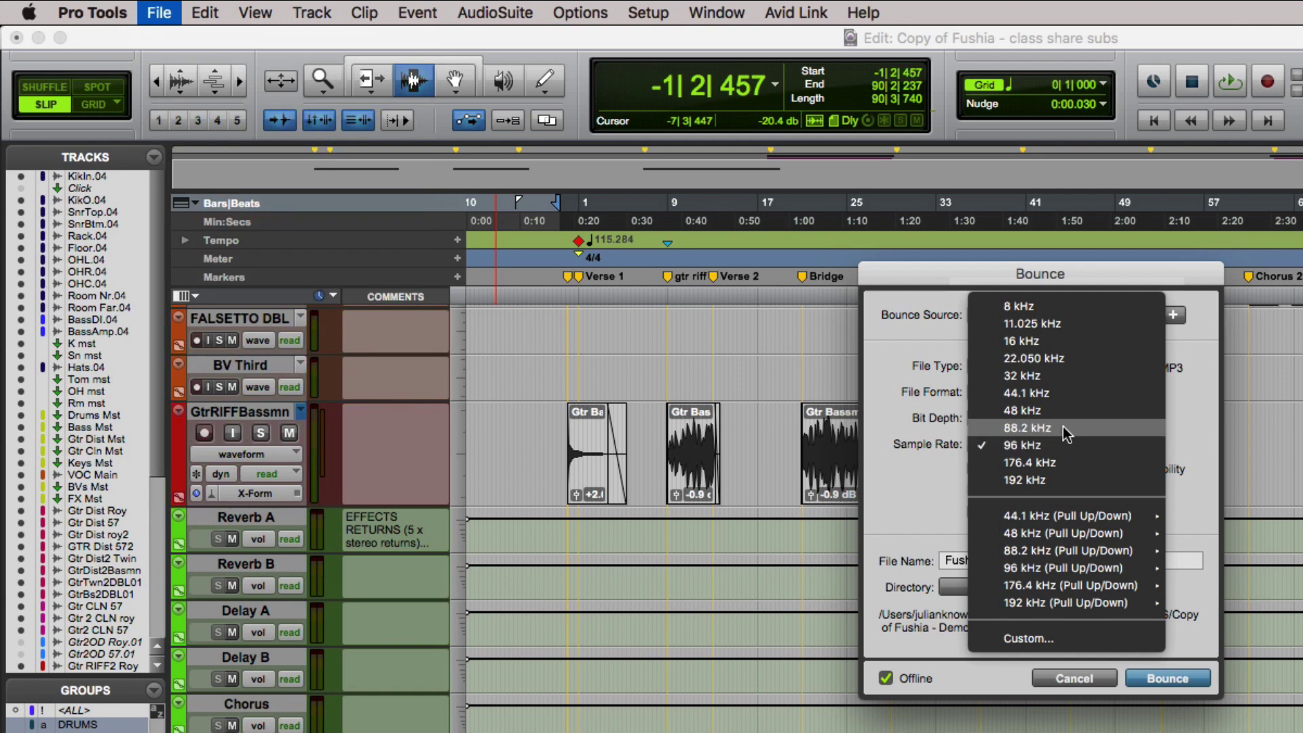
{"action": "left_click", "coordinate": [1061, 413]}
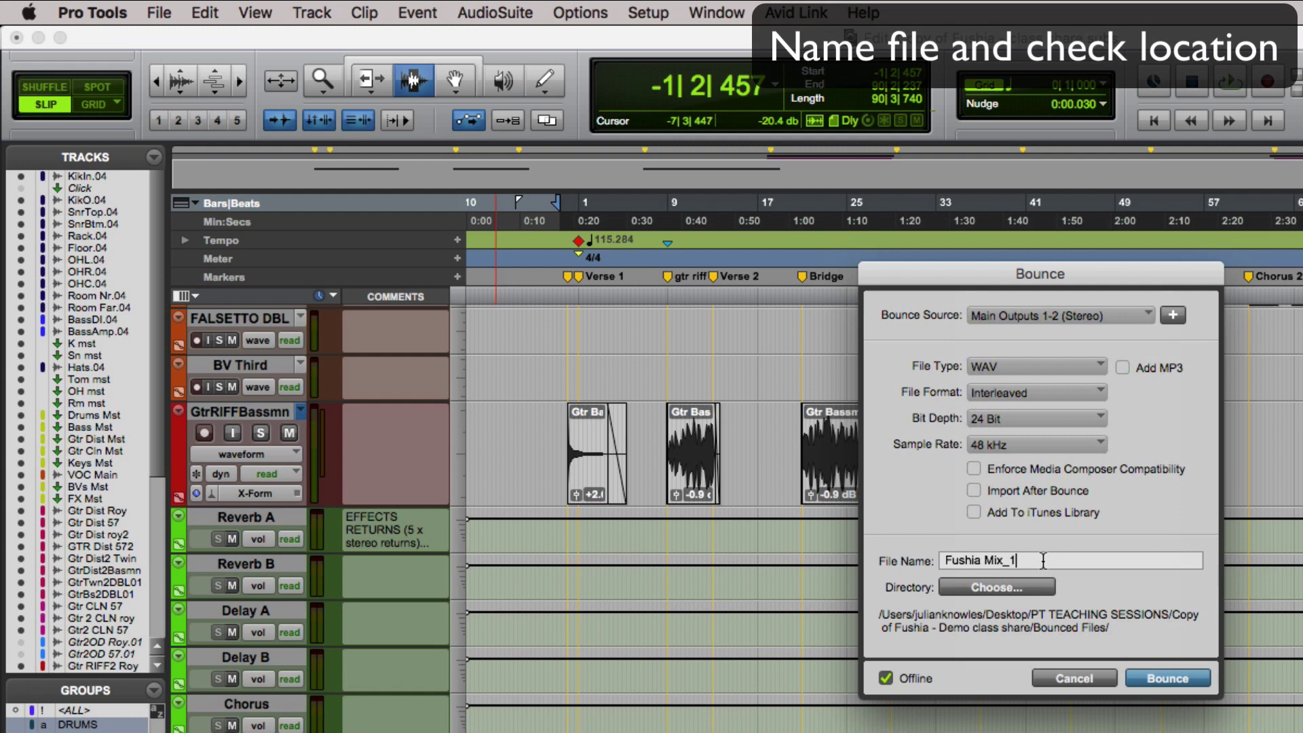
{"action": "key", "text": "BackSpace"}
{"action": "type", "text": "Final"}
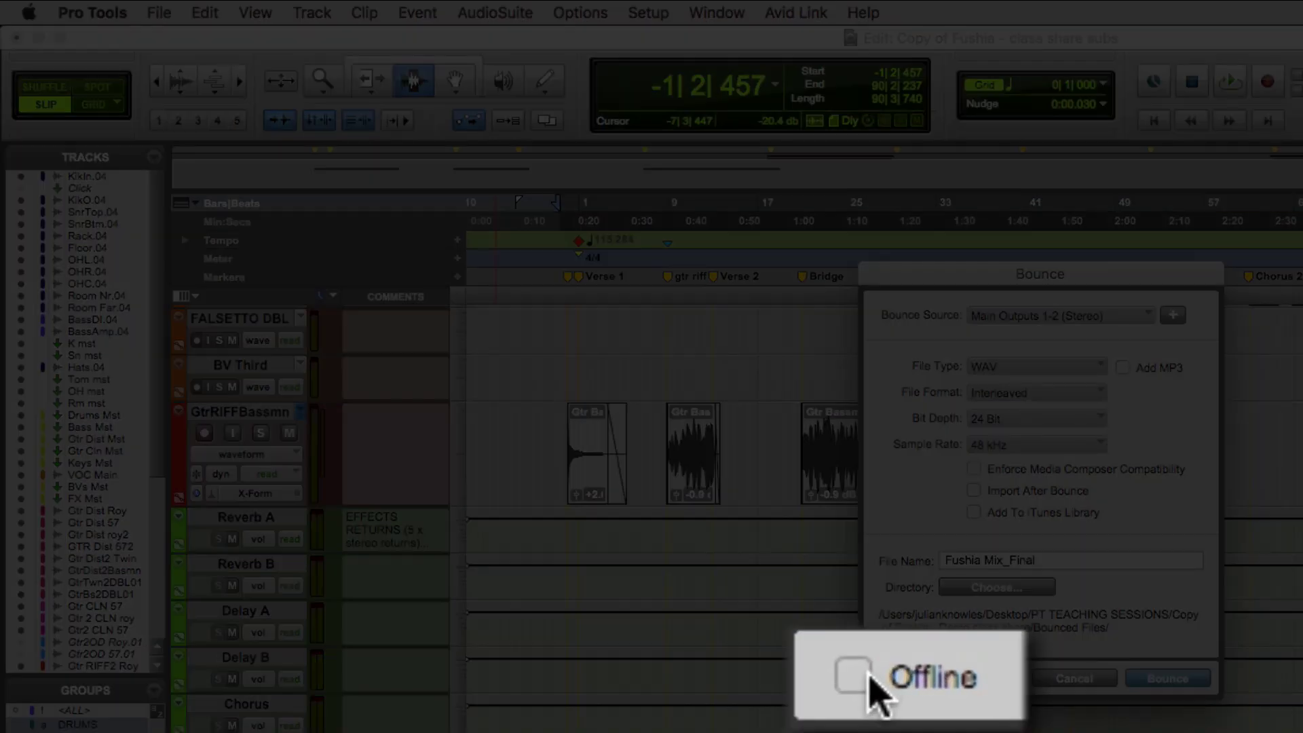
{"action": "left_click", "coordinate": [870, 675]}
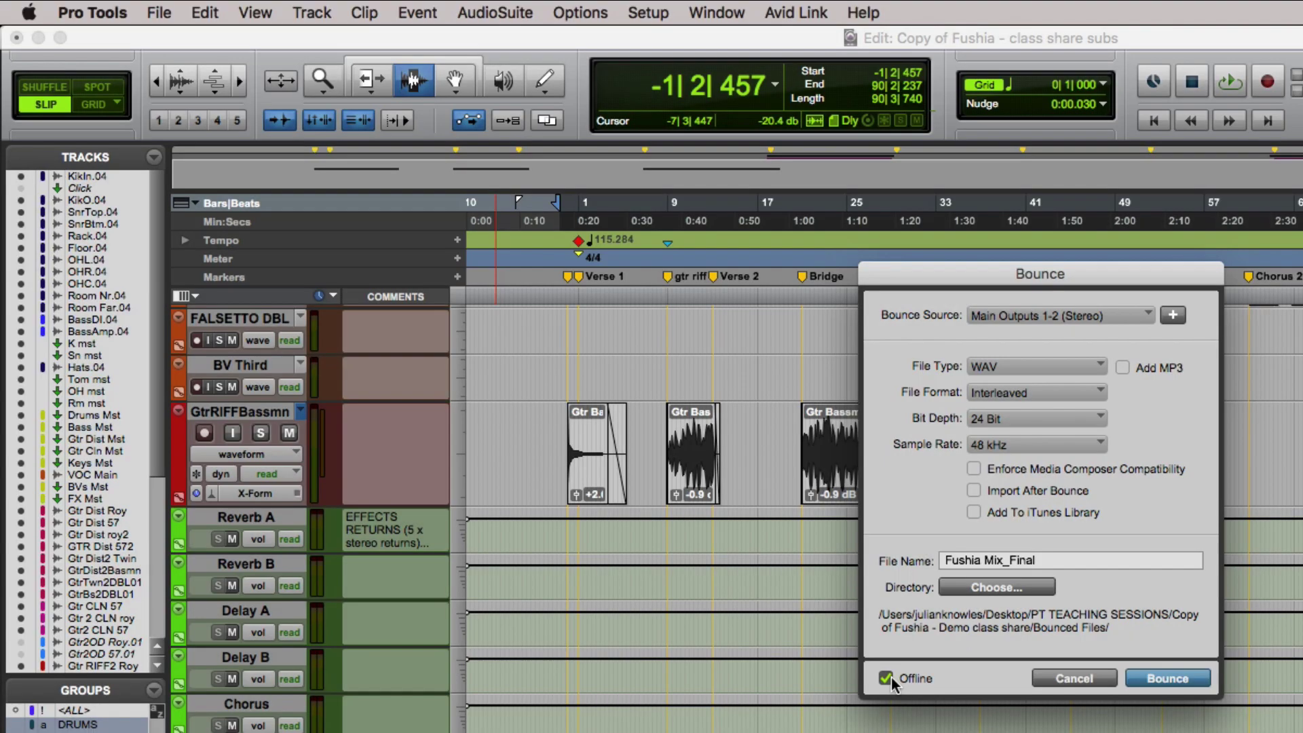
{"action": "left_click", "coordinate": [1159, 679]}
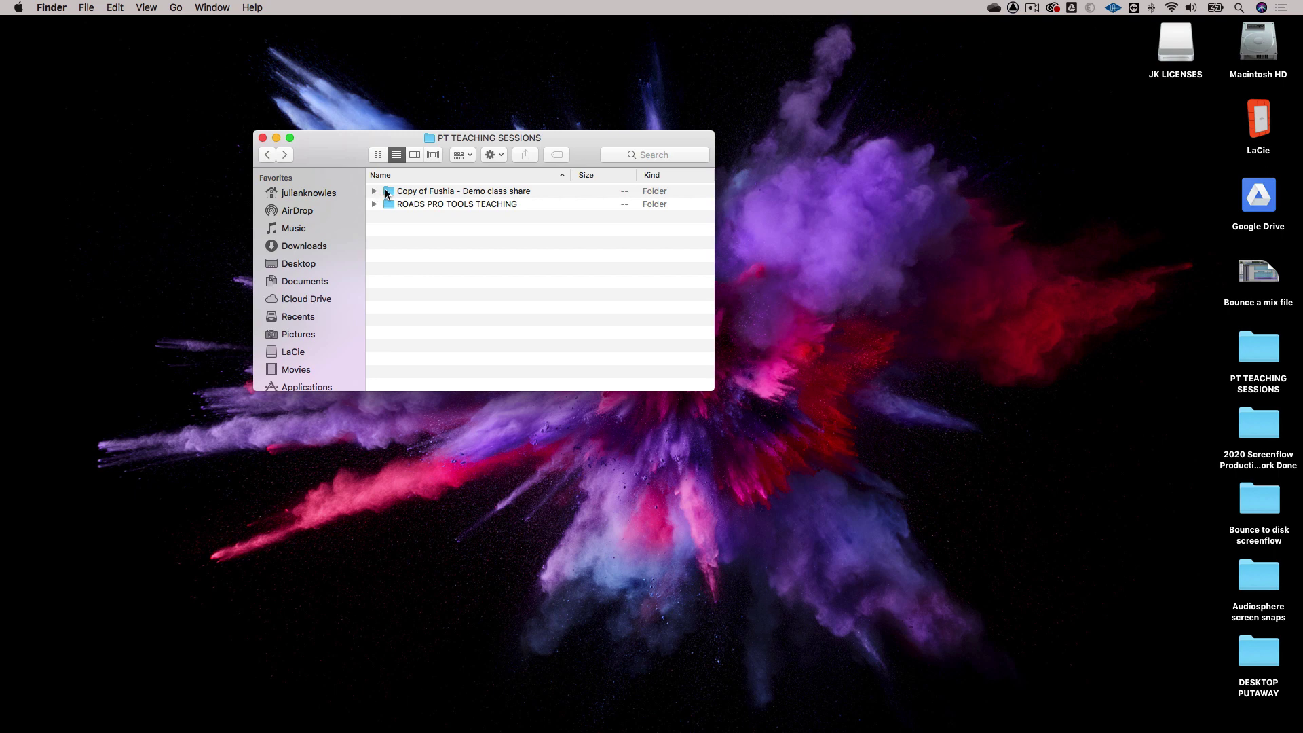
Step: From the session's Bounced Files folder in Finder, open Fushia Mix_Final.wav with iTunes
{"action": "double_click", "coordinate": [385, 193]}
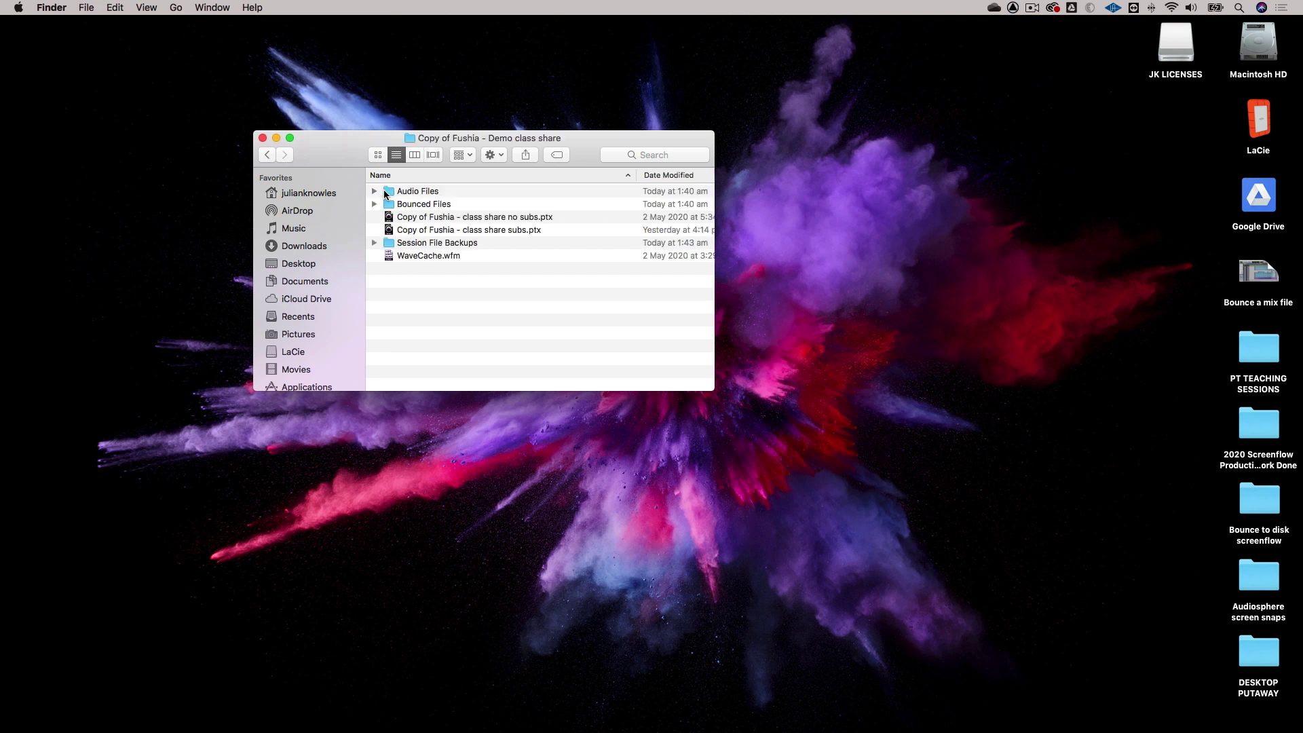
{"action": "left_click", "coordinate": [375, 204]}
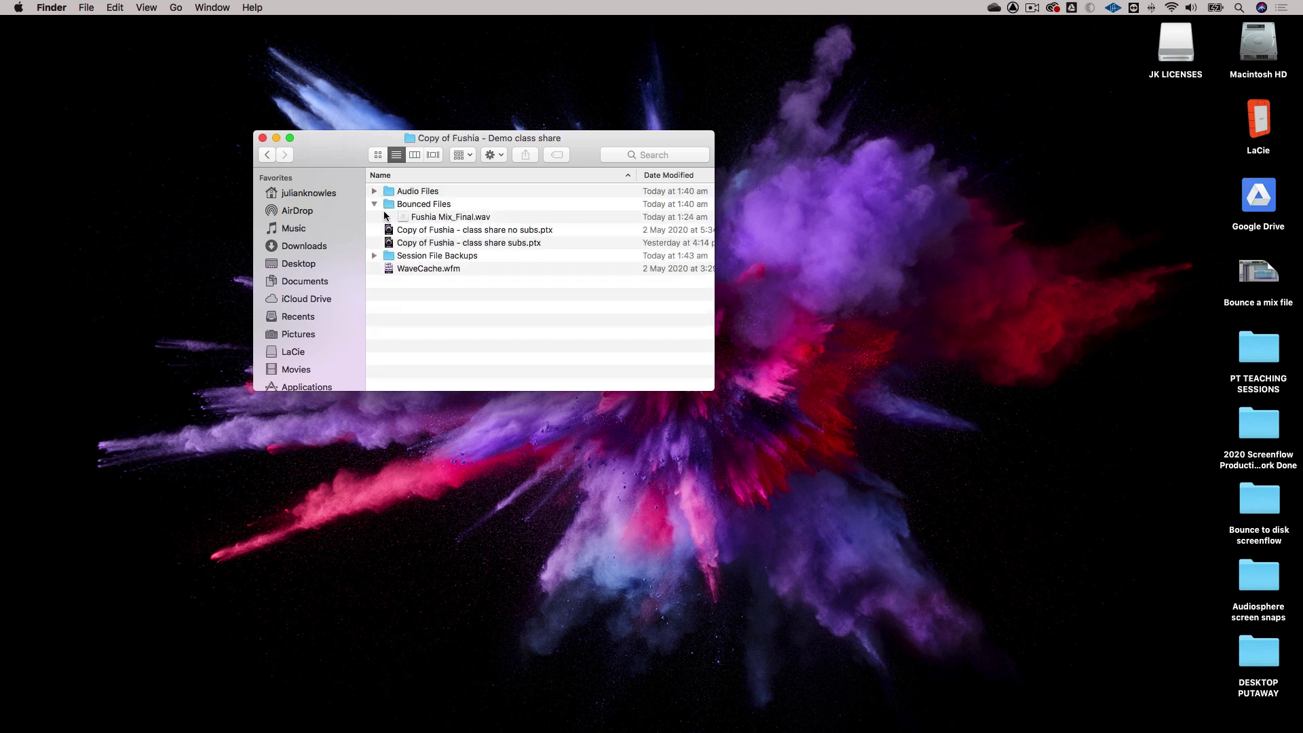
{"action": "left_click", "coordinate": [415, 219]}
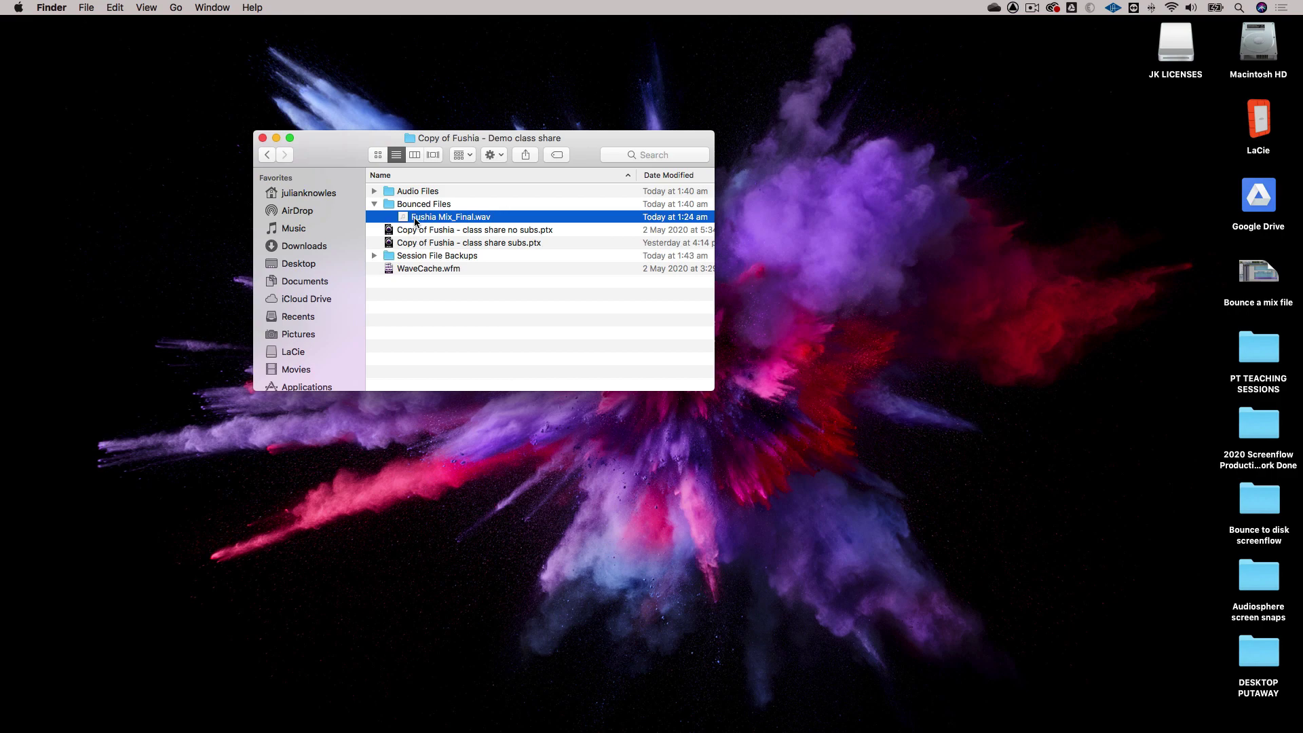
{"action": "right_click", "coordinate": [415, 219]}
{"action": "mouse_move", "coordinate": [456, 236]}
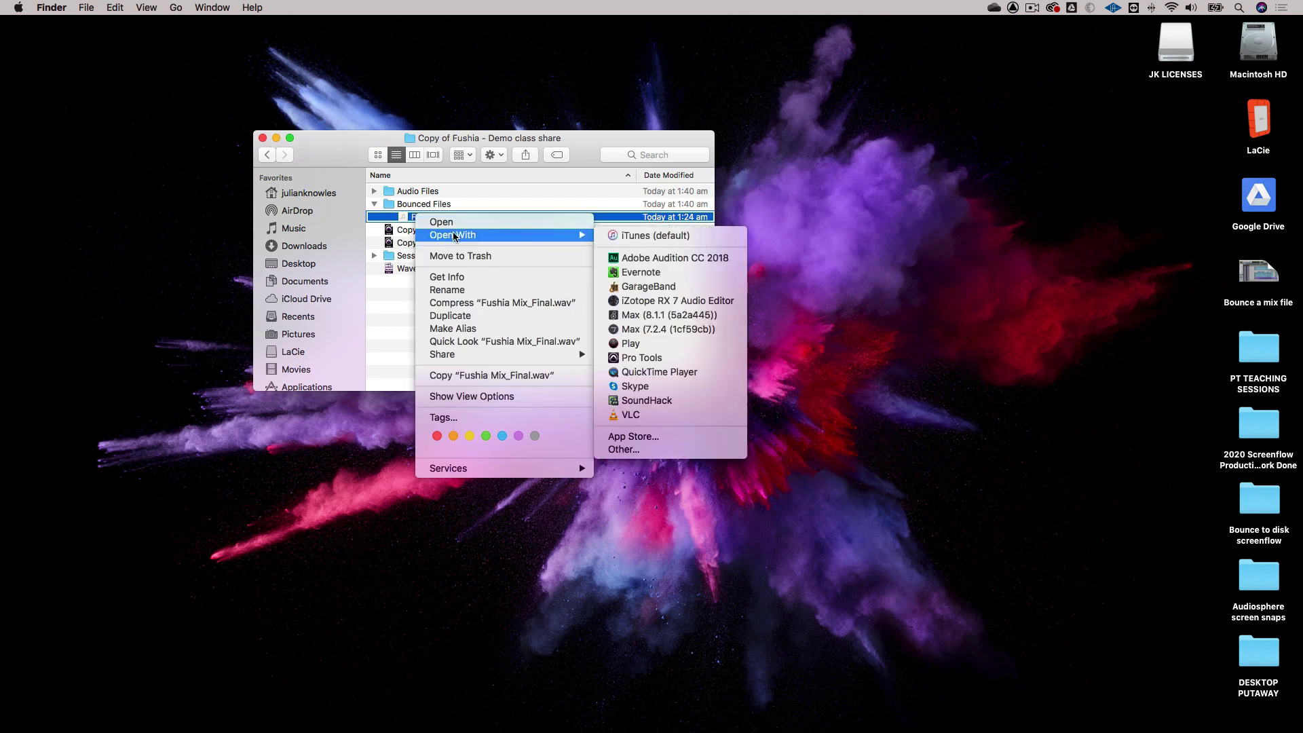
{"action": "left_click", "coordinate": [642, 237]}
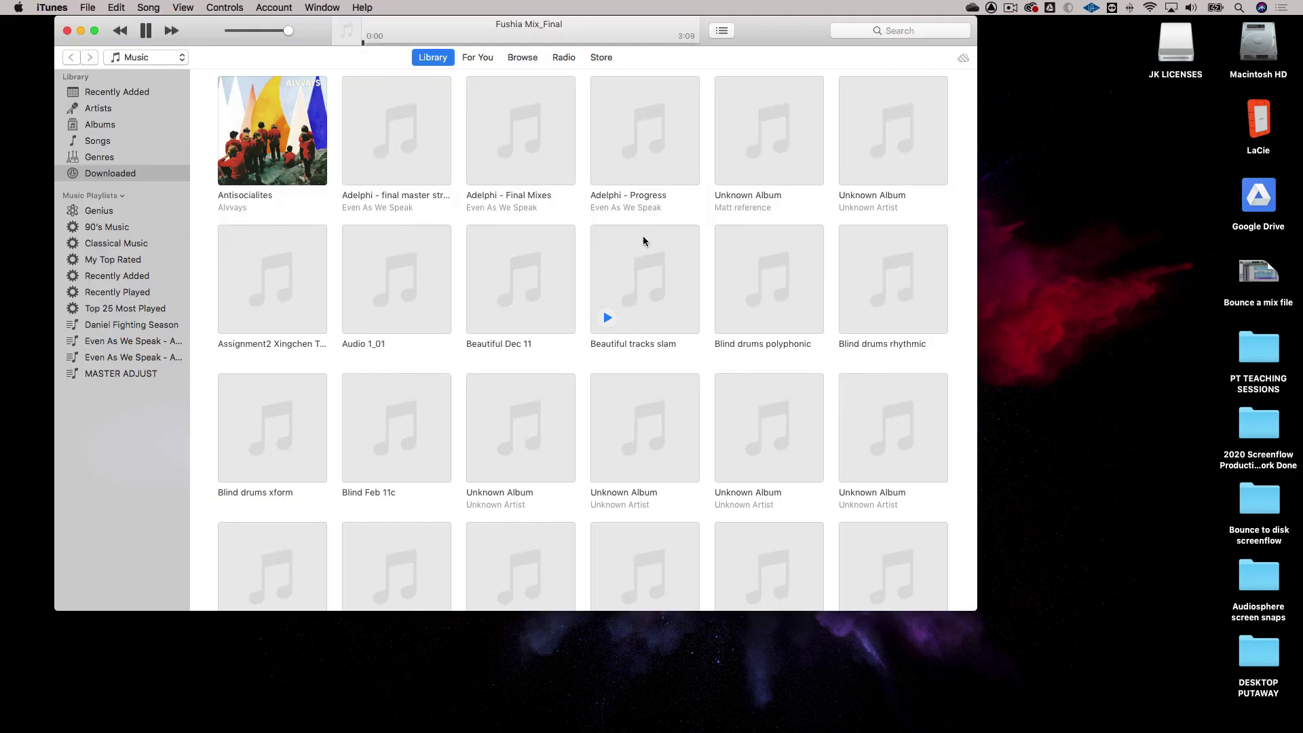